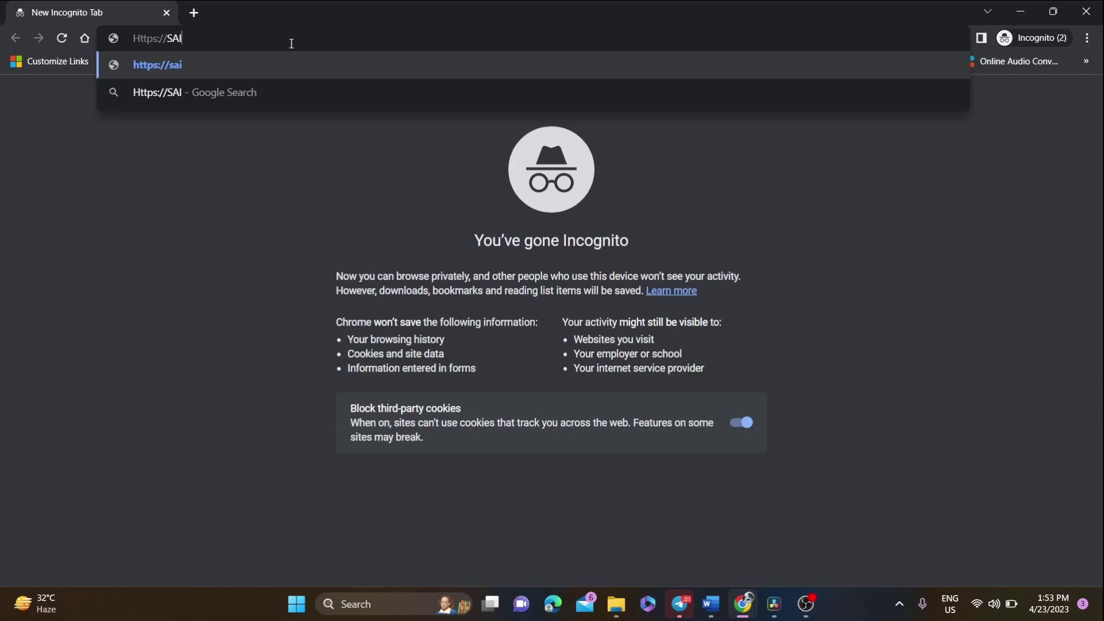
pyautogui.write('.ORG.')
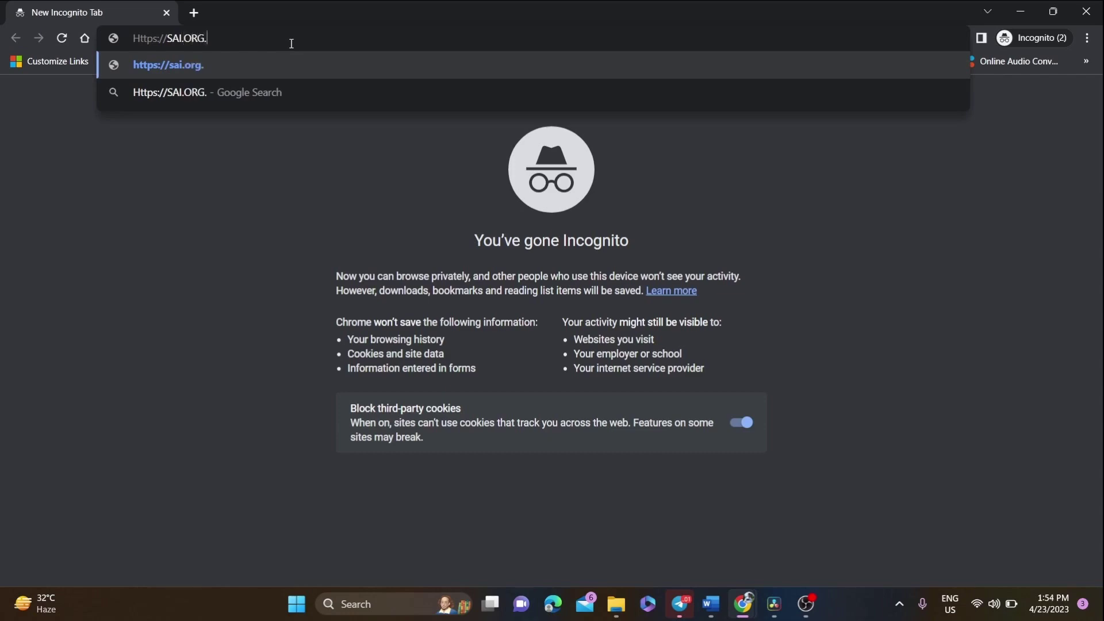
pyautogui.write('IN')
pyautogui.press('Return')
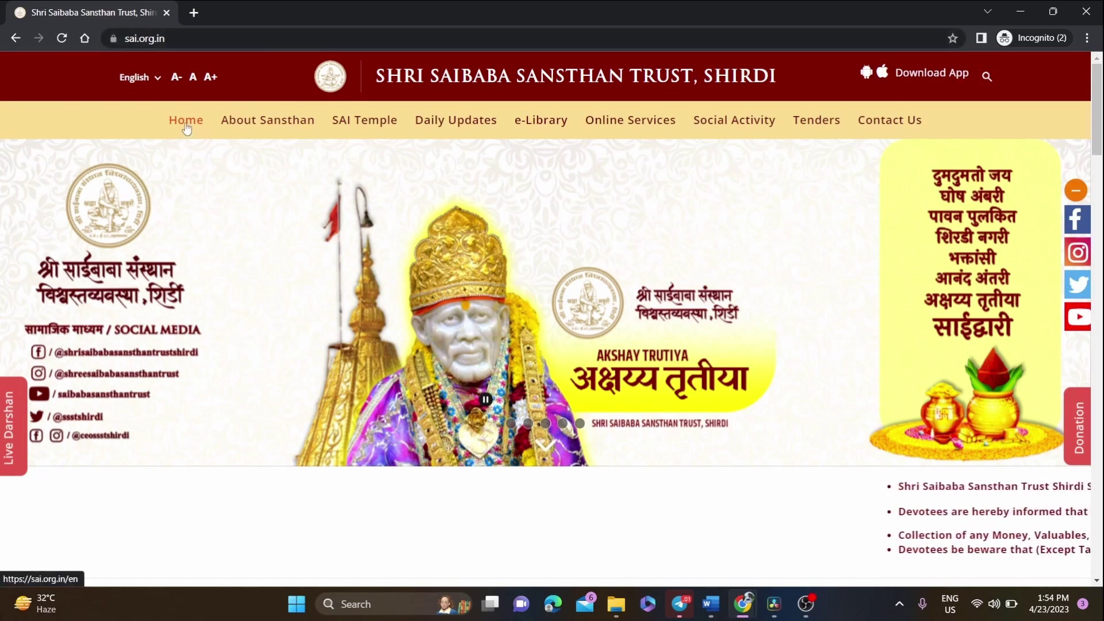
pyautogui.moveTo(251, 126)
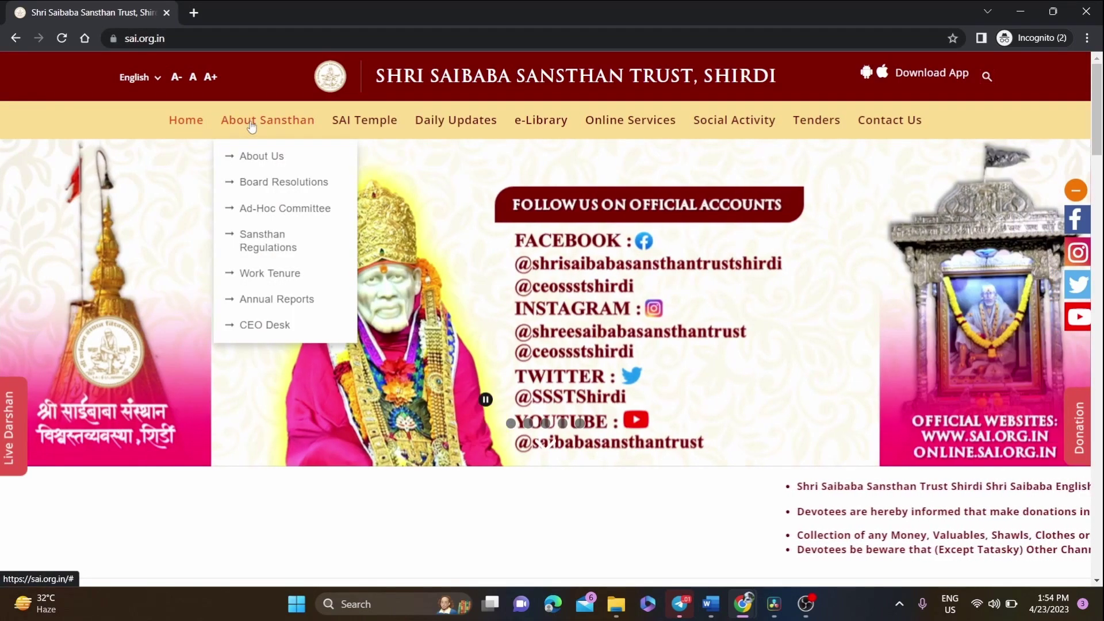
pyautogui.moveTo(373, 128)
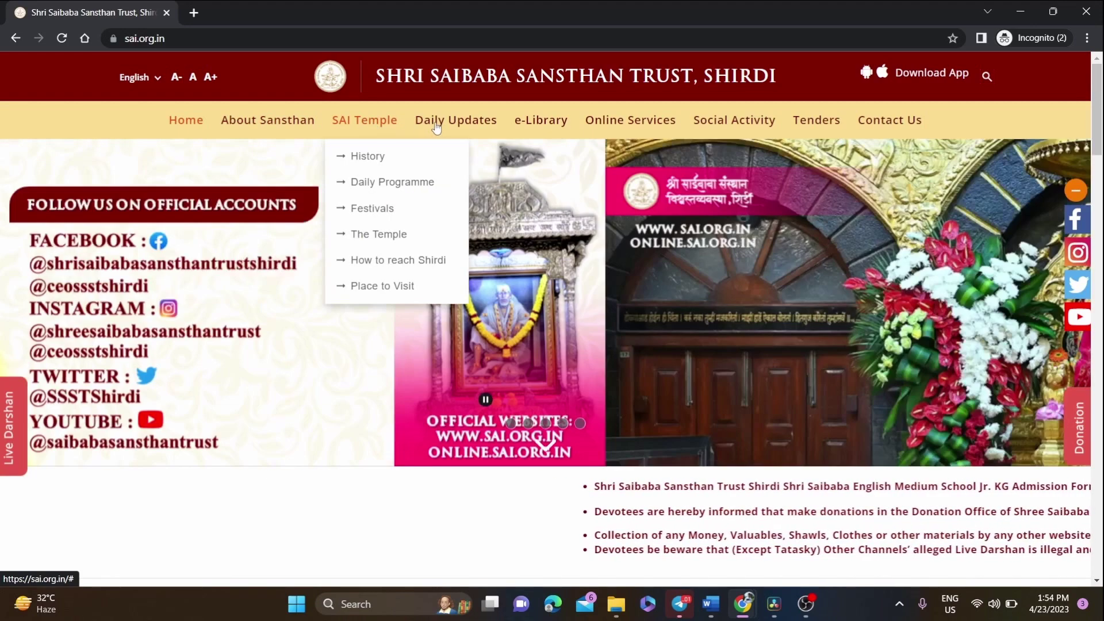
pyautogui.moveTo(440, 128)
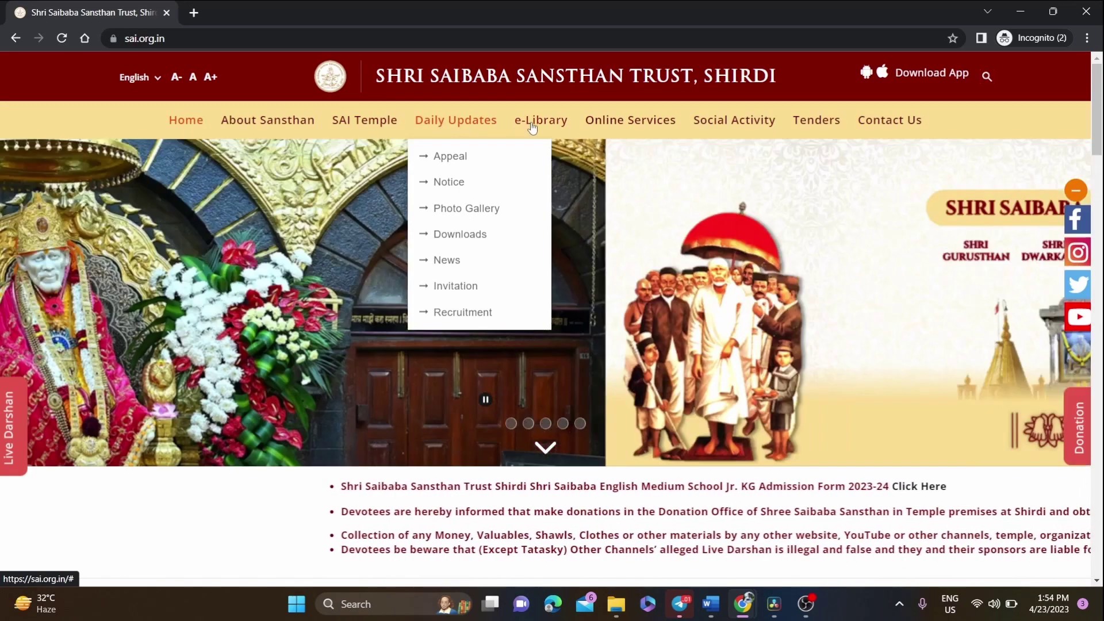
pyautogui.moveTo(541, 128)
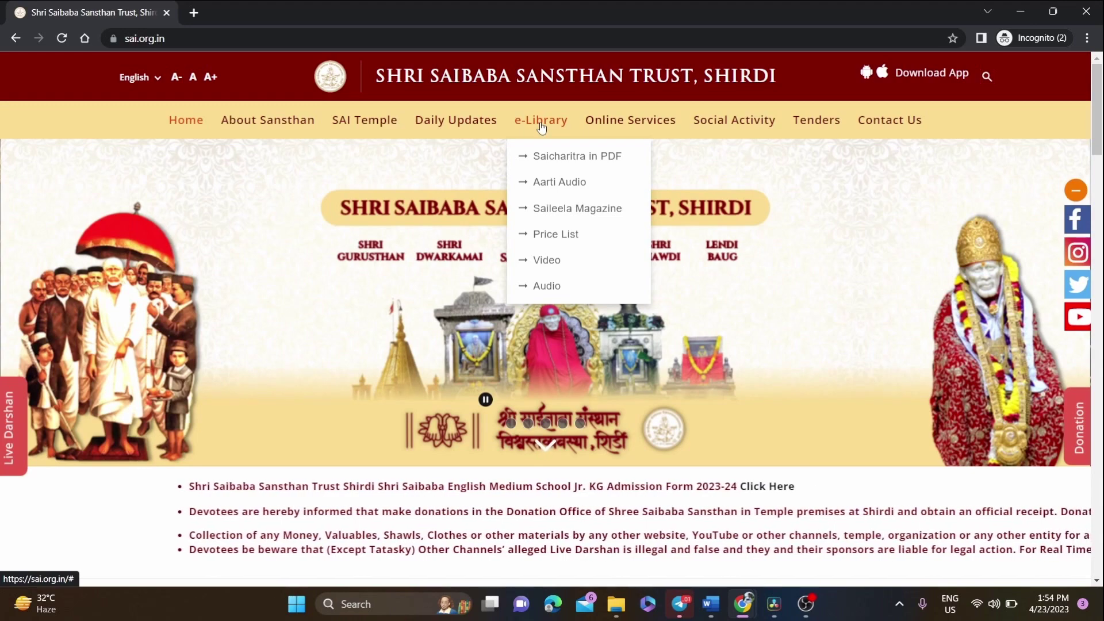
pyautogui.moveTo(609, 119)
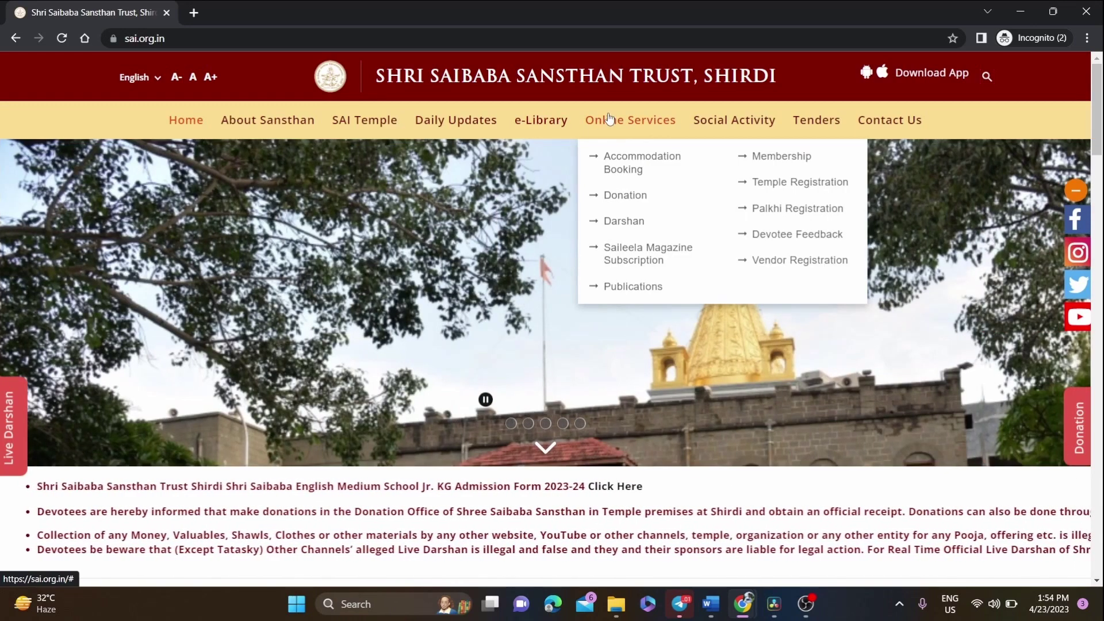
pyautogui.moveTo(721, 119)
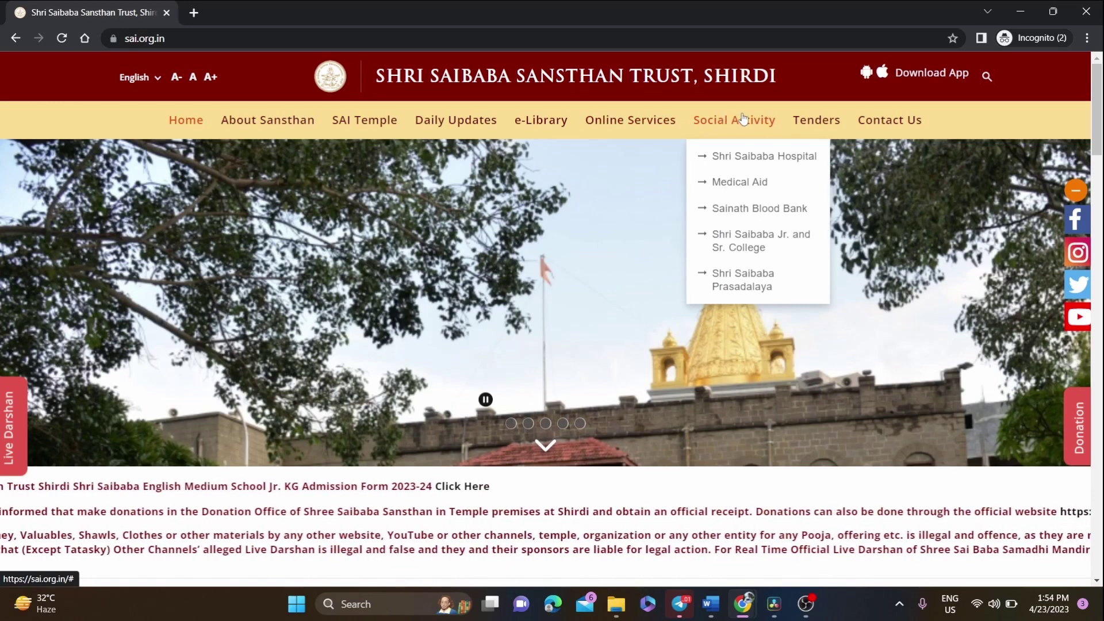
pyautogui.moveTo(806, 119)
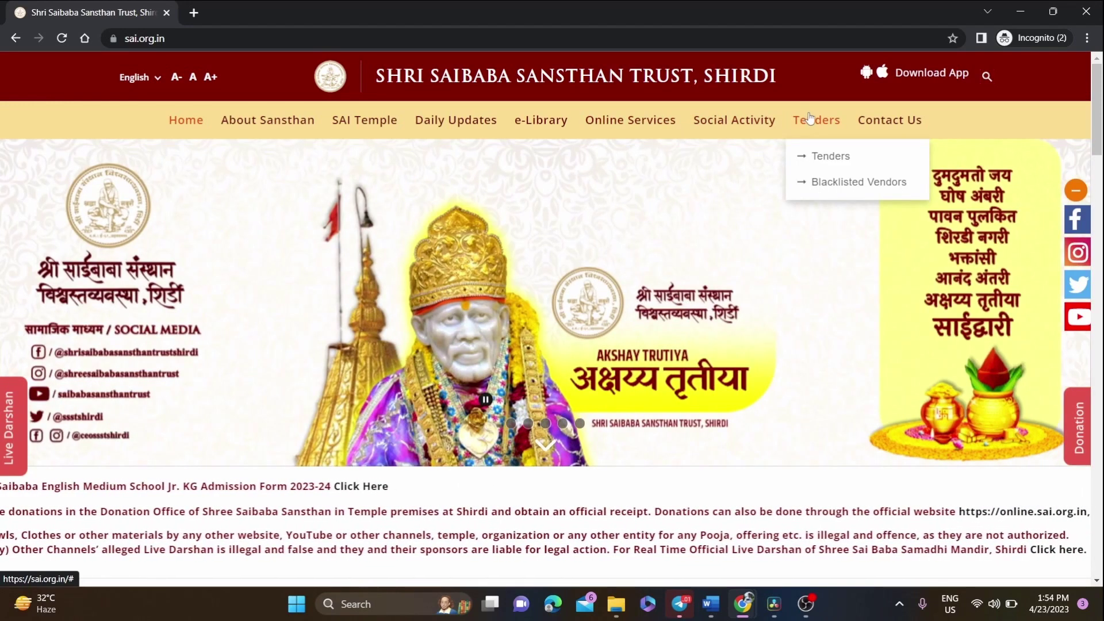
pyautogui.moveTo(891, 119)
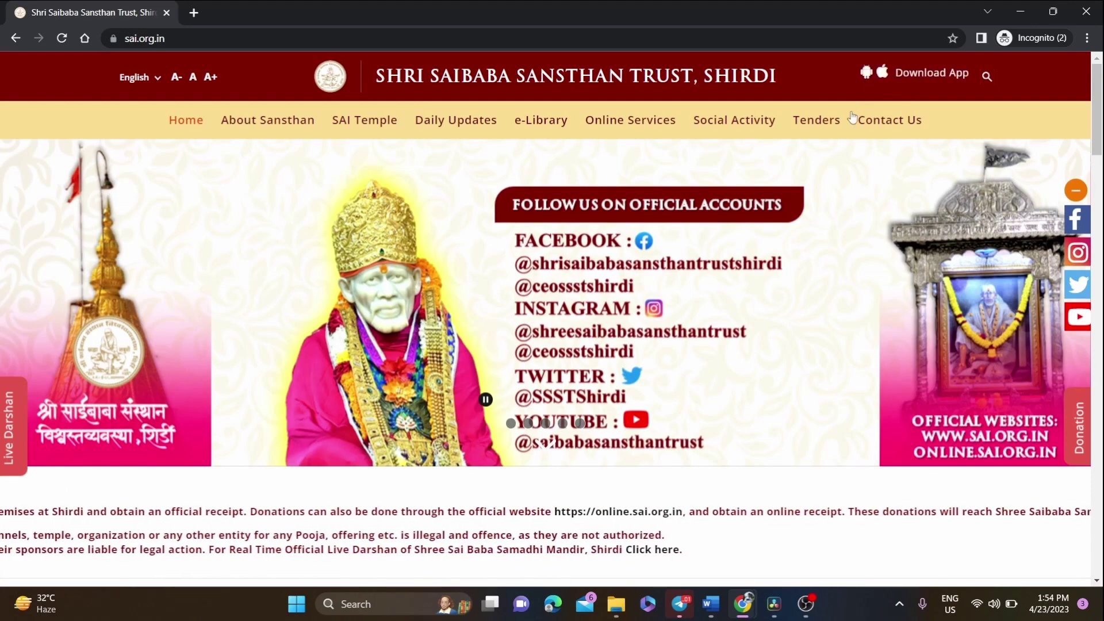
# Step: Scroll to the Daily Programme and run its schedule list down to the 10:00 PM Shej Aarti
pyautogui.scroll(-7, 402, 273)
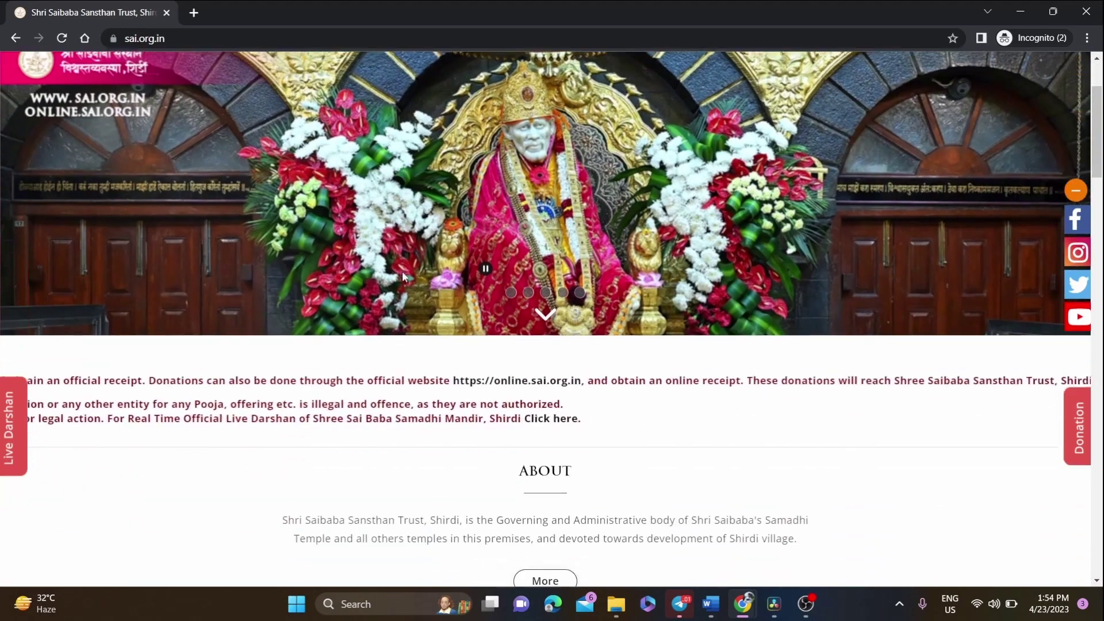
pyautogui.scroll(-2, 402, 271)
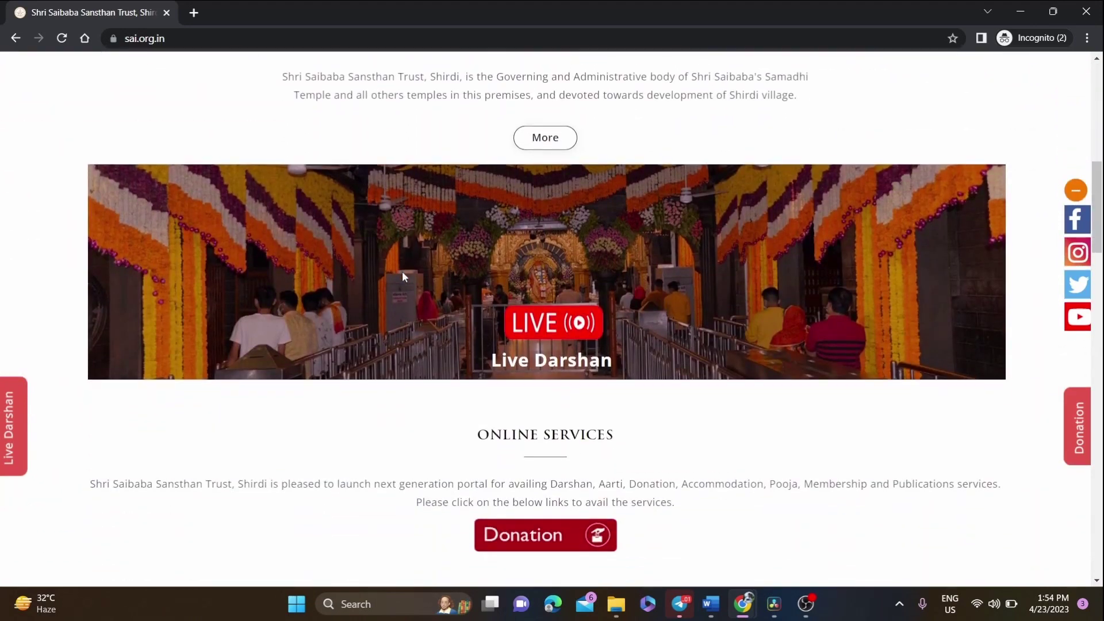
pyautogui.scroll(-3, 371, 303)
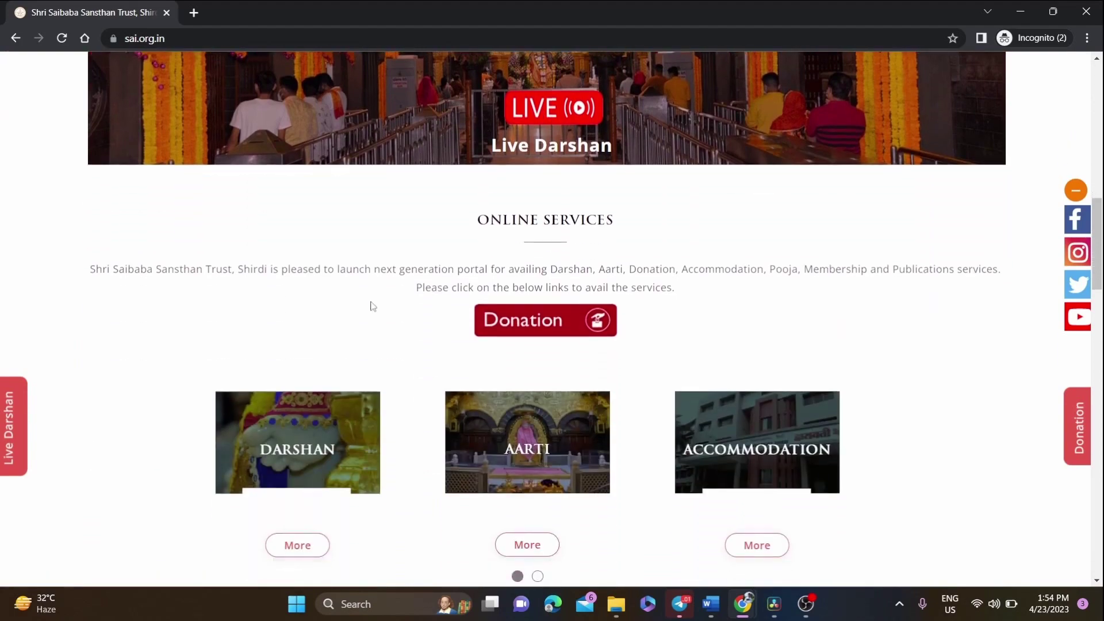
pyautogui.scroll(-2, 439, 340)
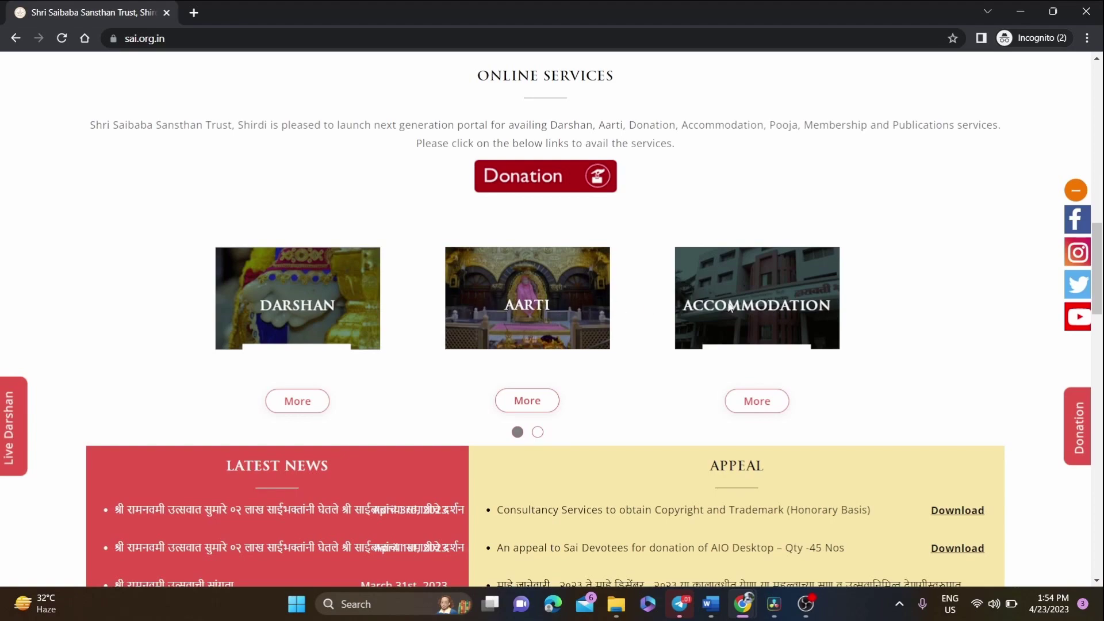
pyautogui.scroll(-6, 393, 298)
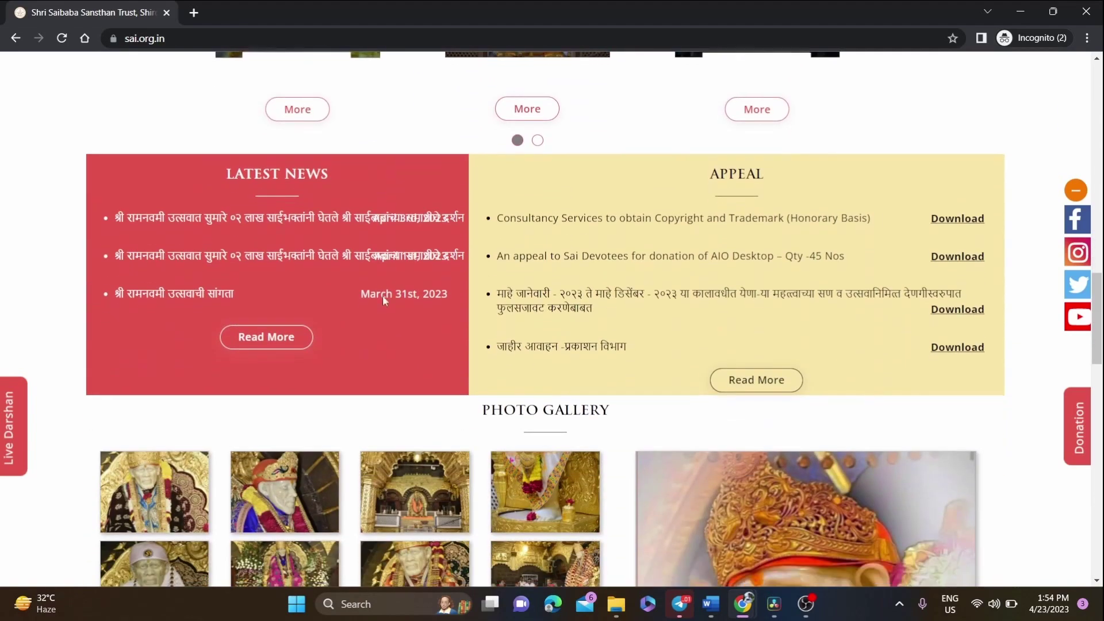
pyautogui.scroll(-8, 386, 298)
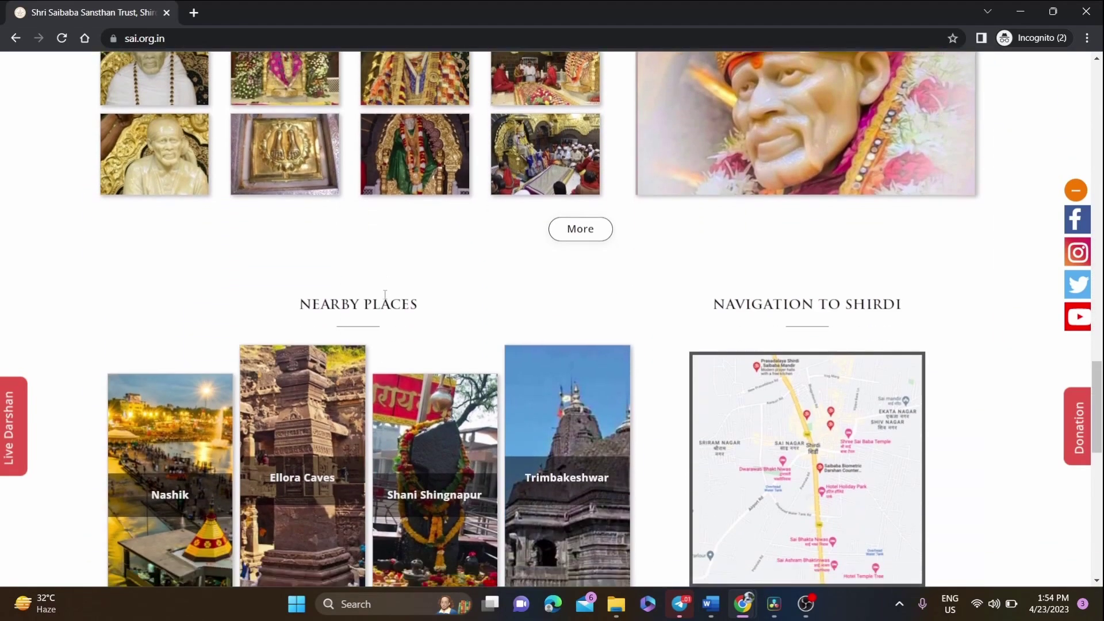
pyautogui.scroll(-5, 385, 298)
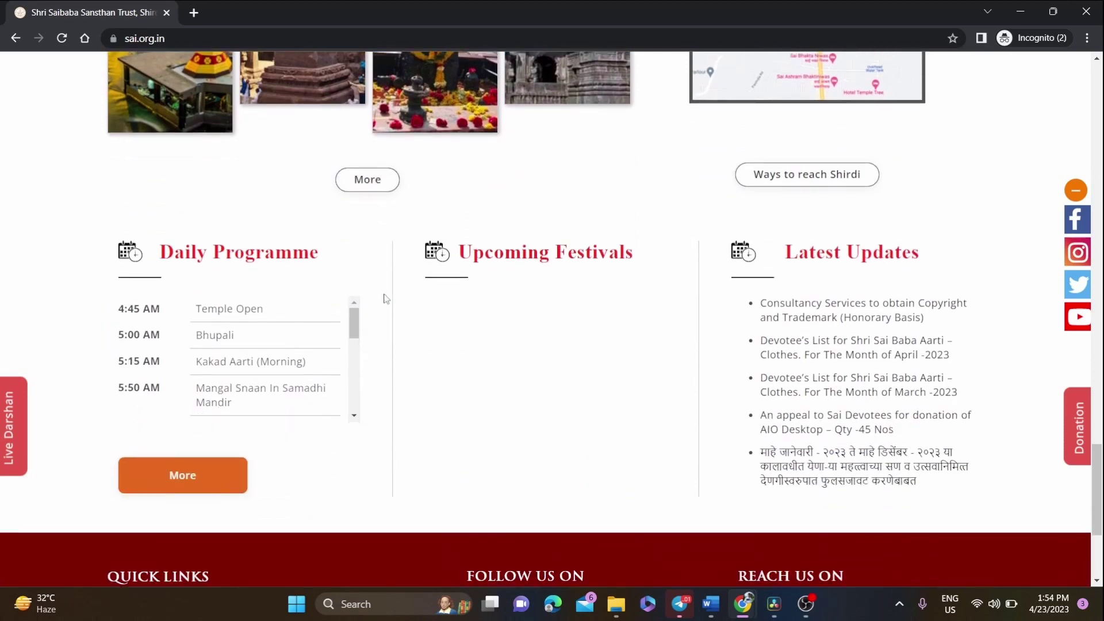
pyautogui.moveTo(354, 331); pyautogui.dragTo(357, 409)
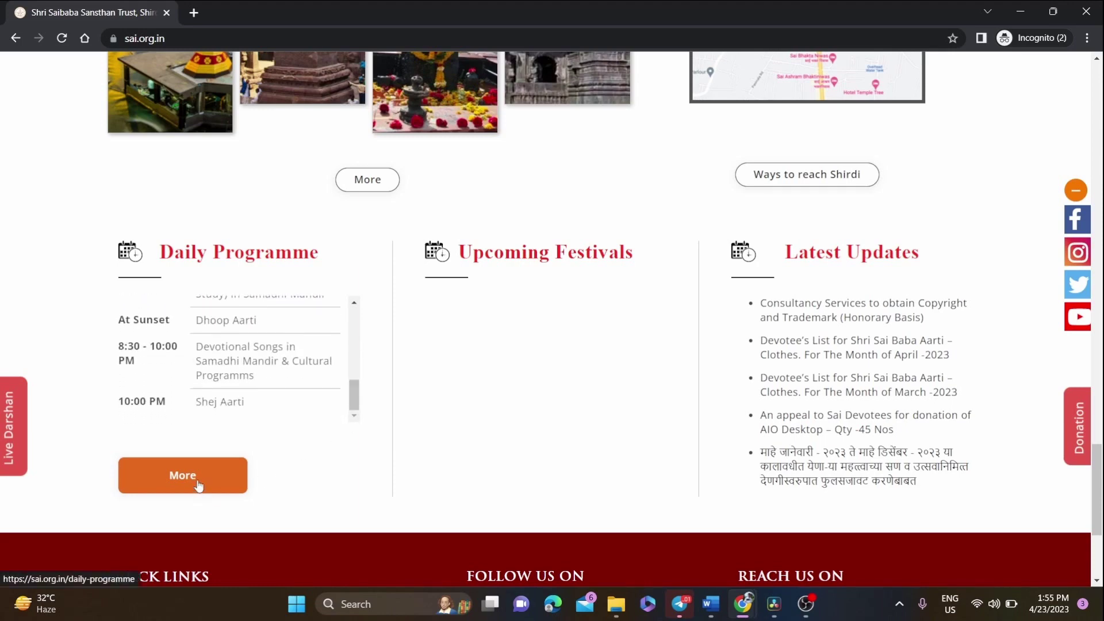
# Step: Open the full Daily Programme page and look through the temple's daily worship schedule
pyautogui.click(197, 480)
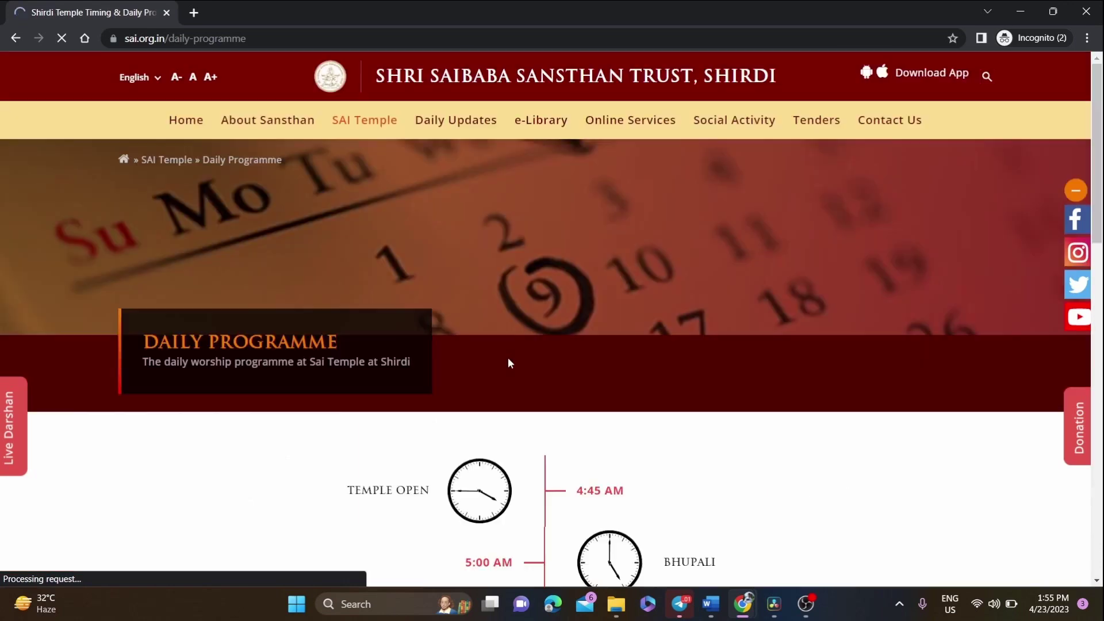
pyautogui.scroll(-3, 508, 362)
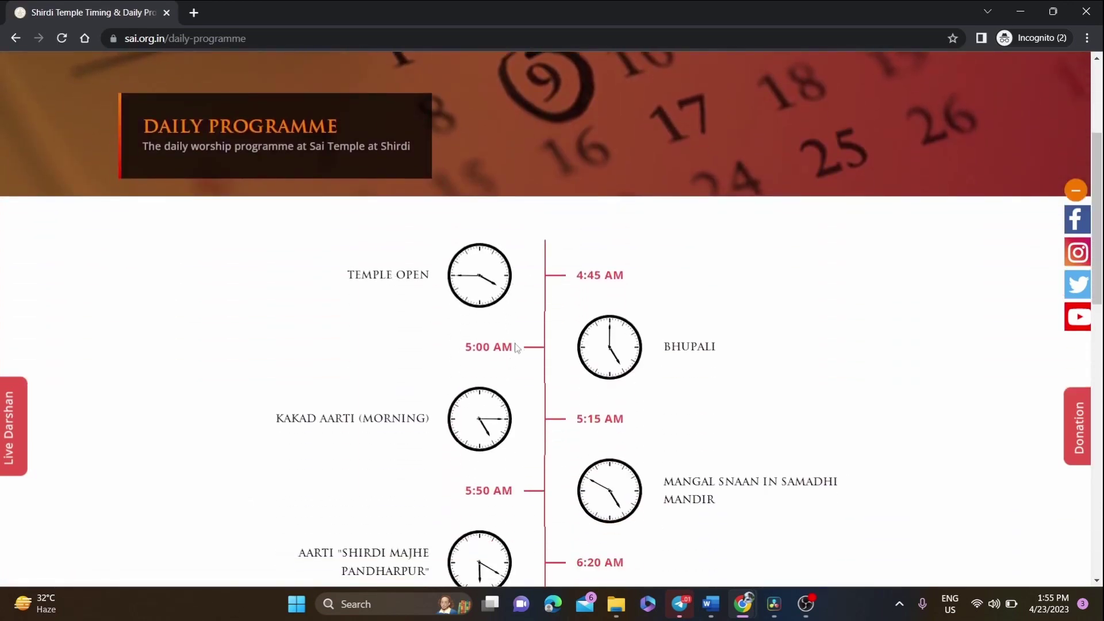
pyautogui.scroll(-1, 512, 352)
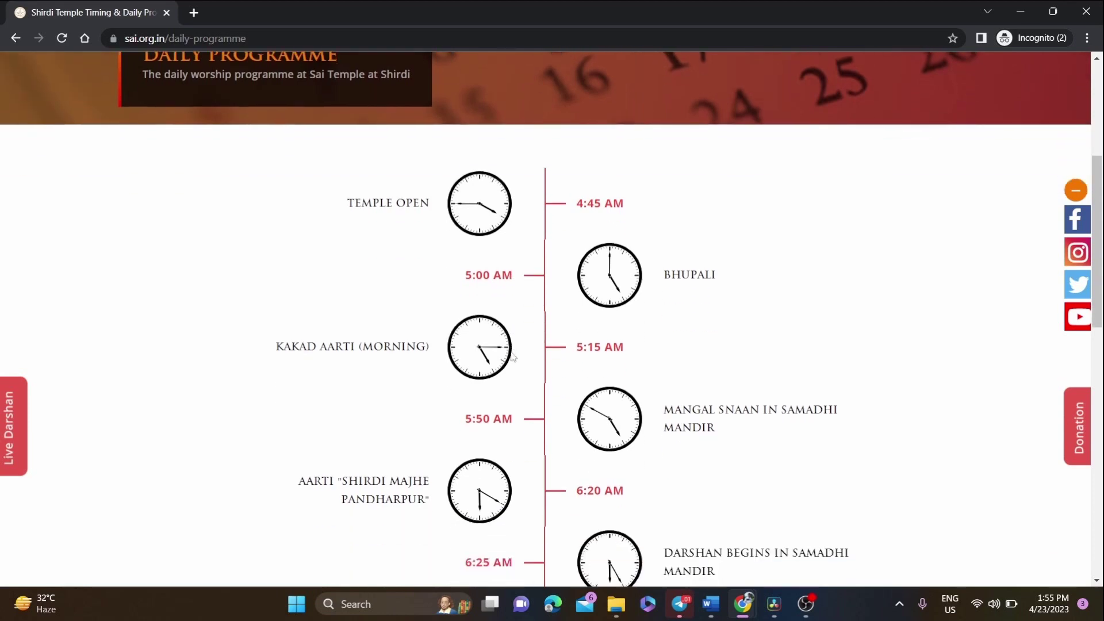
pyautogui.scroll(-1, 539, 379)
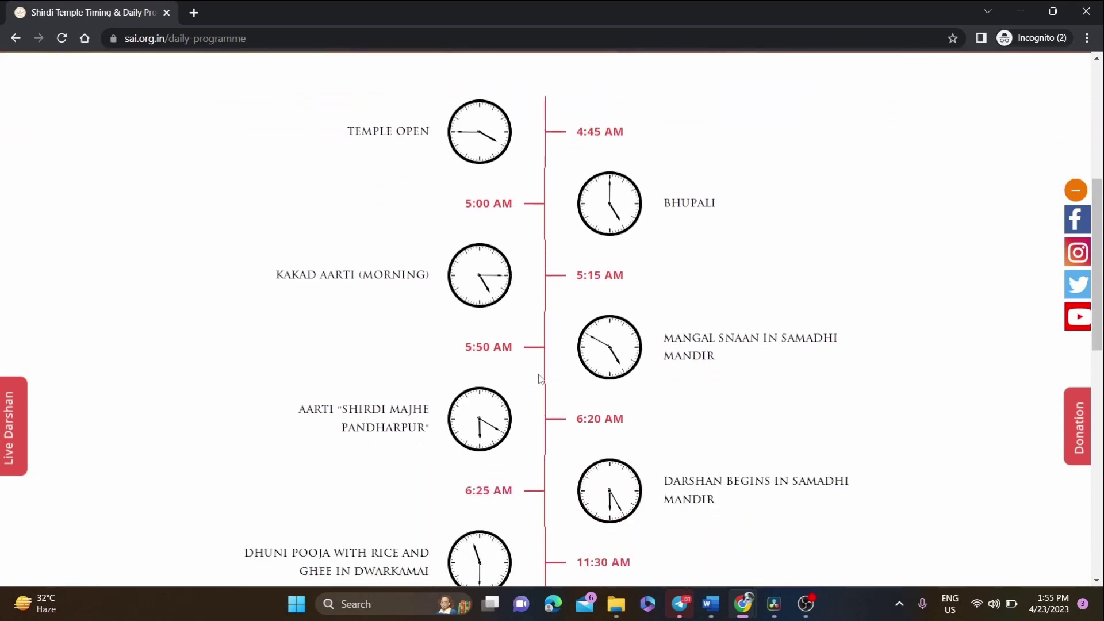
pyautogui.scroll(-1, 540, 379)
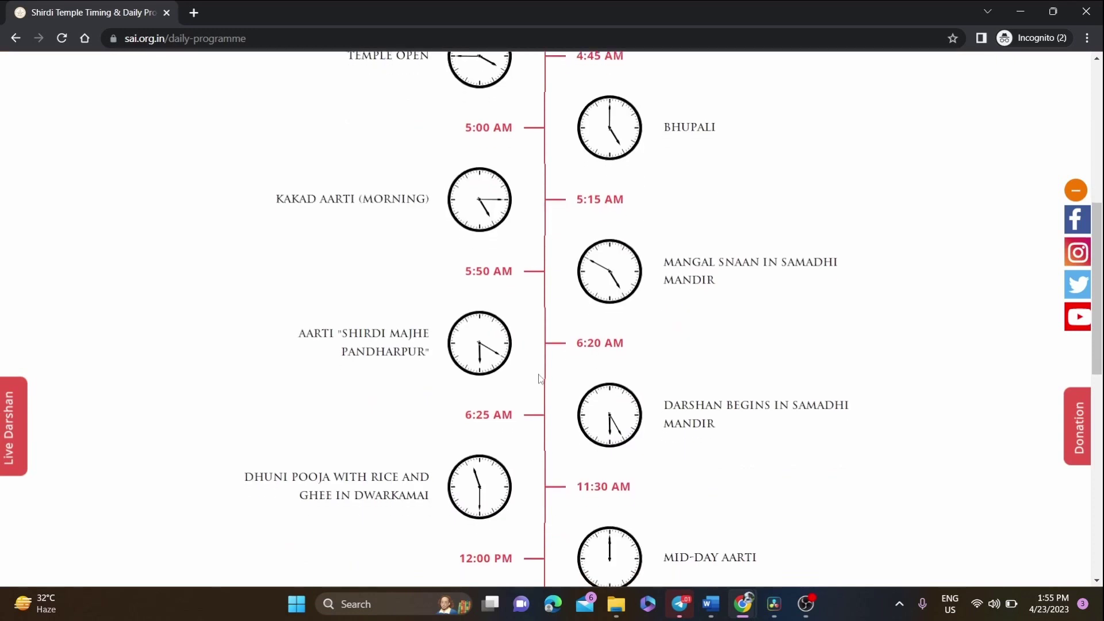
pyautogui.scroll(-1, 540, 379)
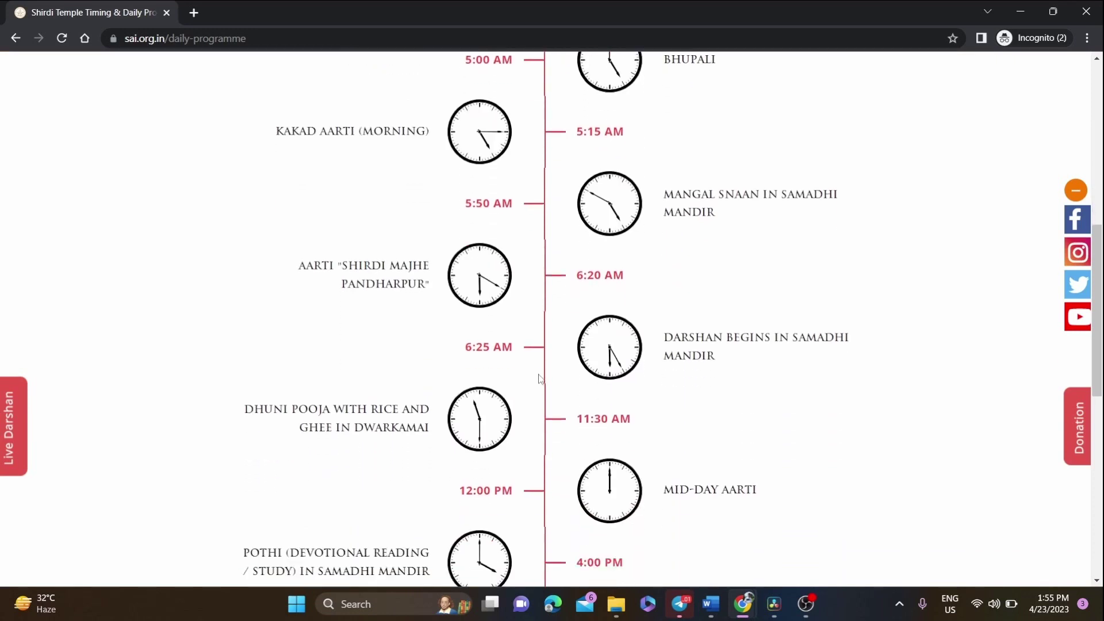
pyautogui.scroll(-1, 540, 379)
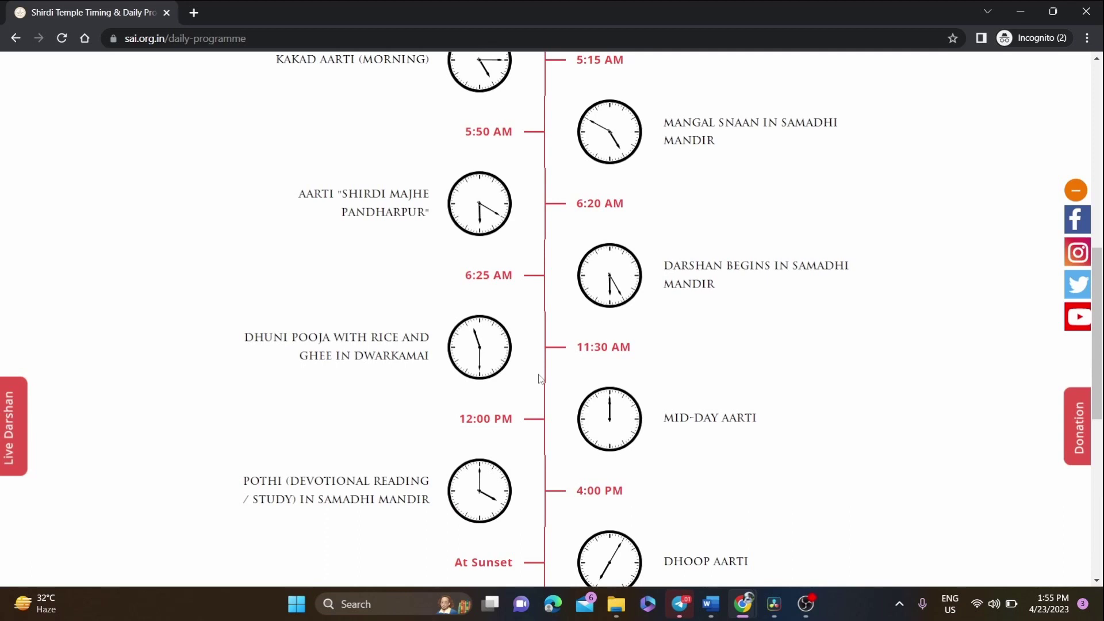
pyautogui.scroll(-1, 540, 379)
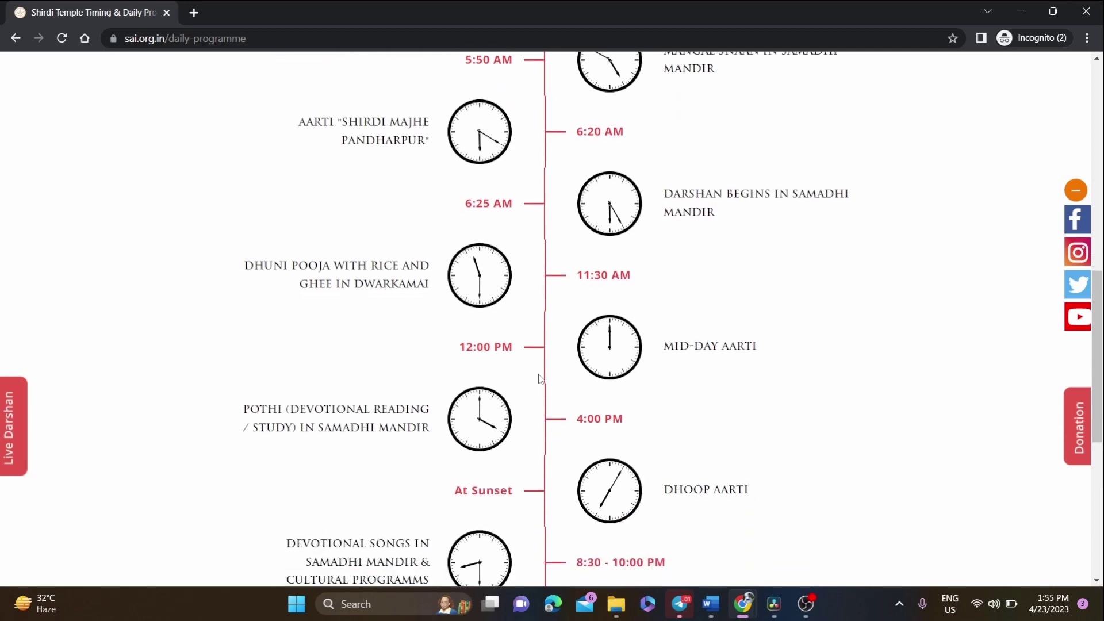
pyautogui.scroll(-1, 540, 379)
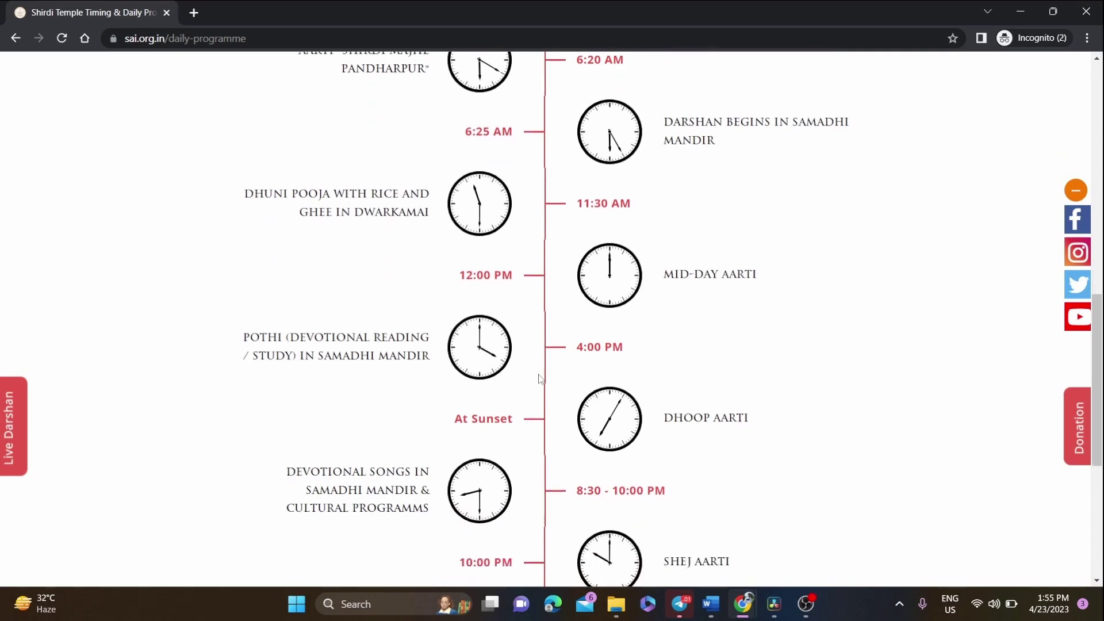
pyautogui.scroll(-1, 540, 379)
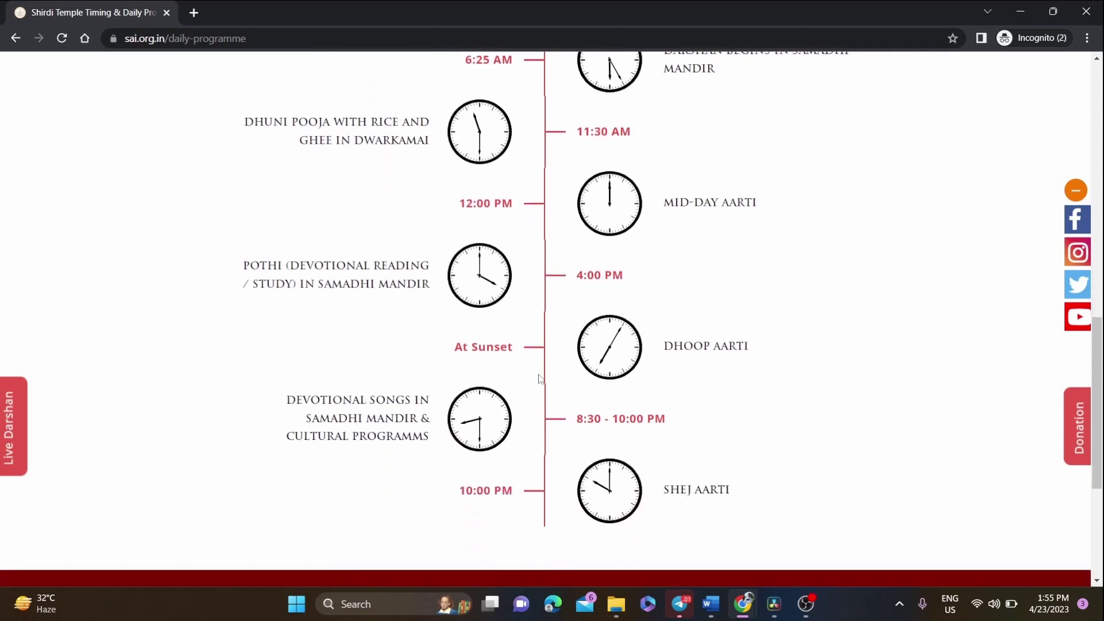
pyautogui.scroll(-1, 541, 379)
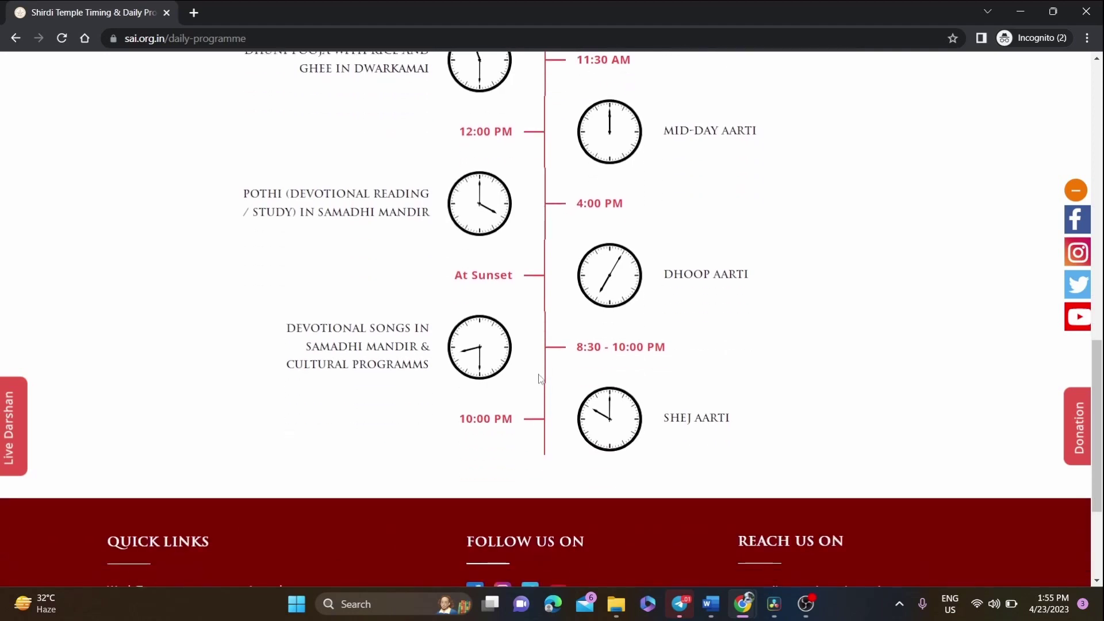
# Step: Return to the top and show the Online Services list with Darshan, Donation and Accommodation Booking
pyautogui.scroll(10, 540, 380)
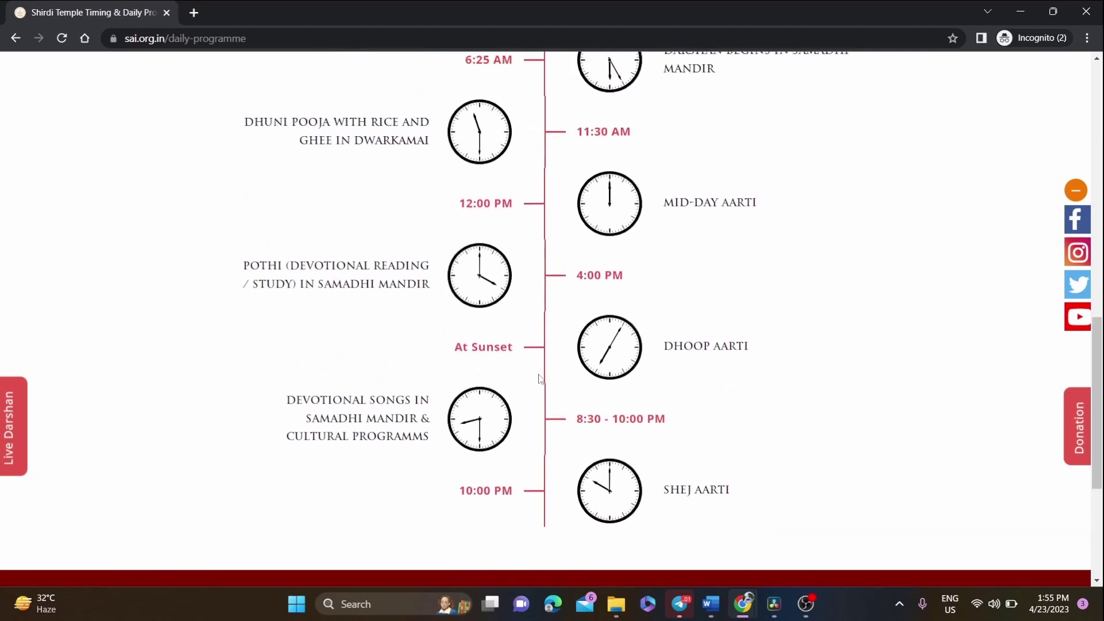
pyautogui.scroll(2, 540, 378)
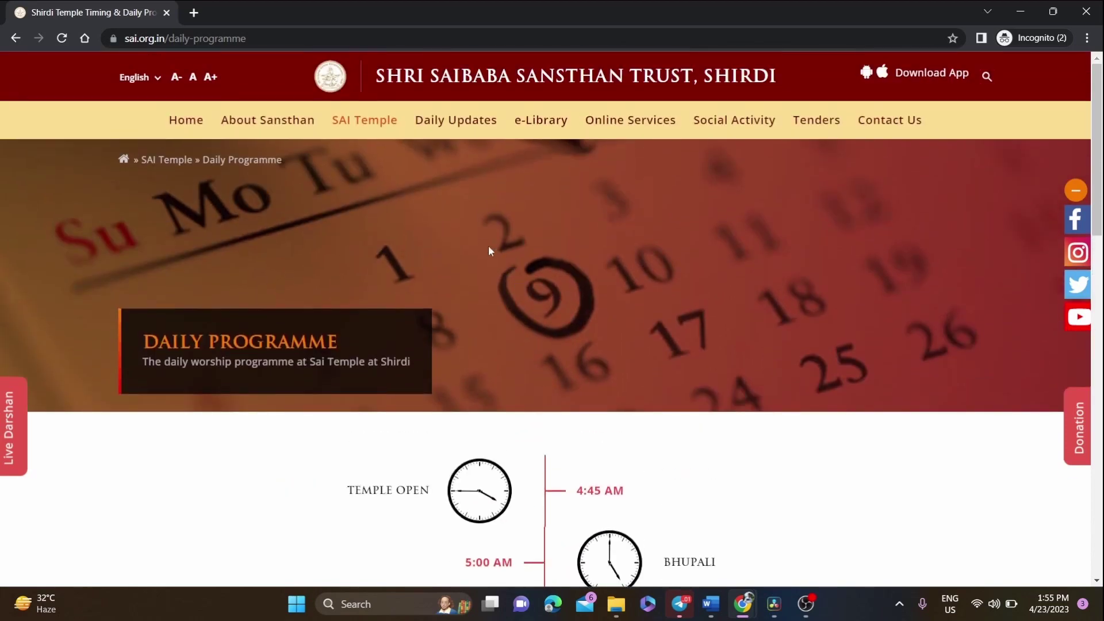
pyautogui.moveTo(612, 126)
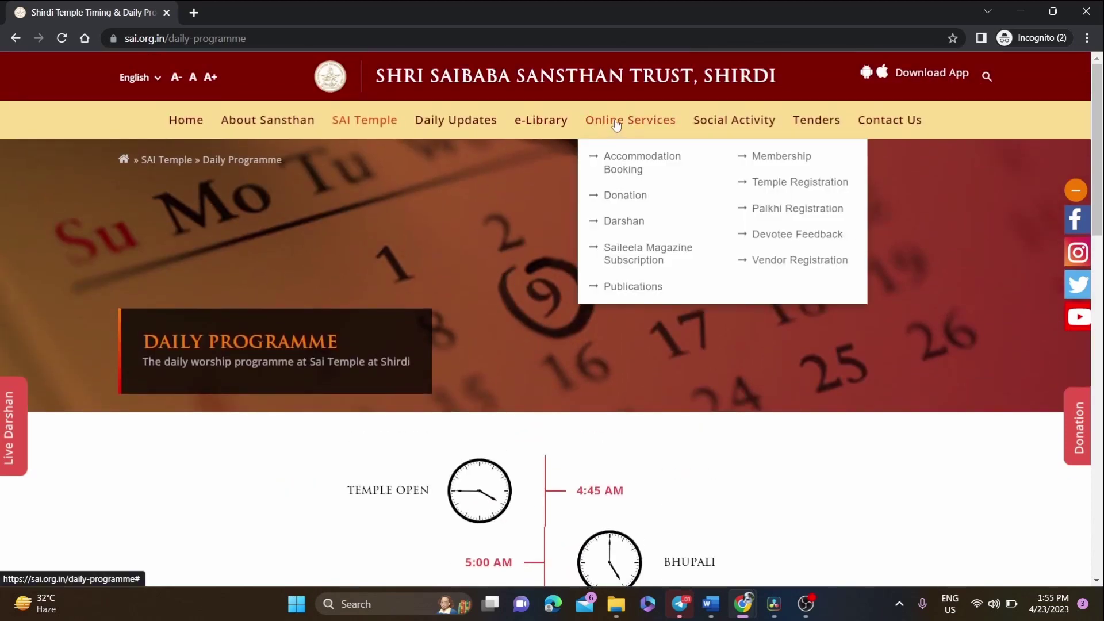
# Step: Open the online Darshan portal and go from its login page to New Devotee Registration
pyautogui.click(622, 223)
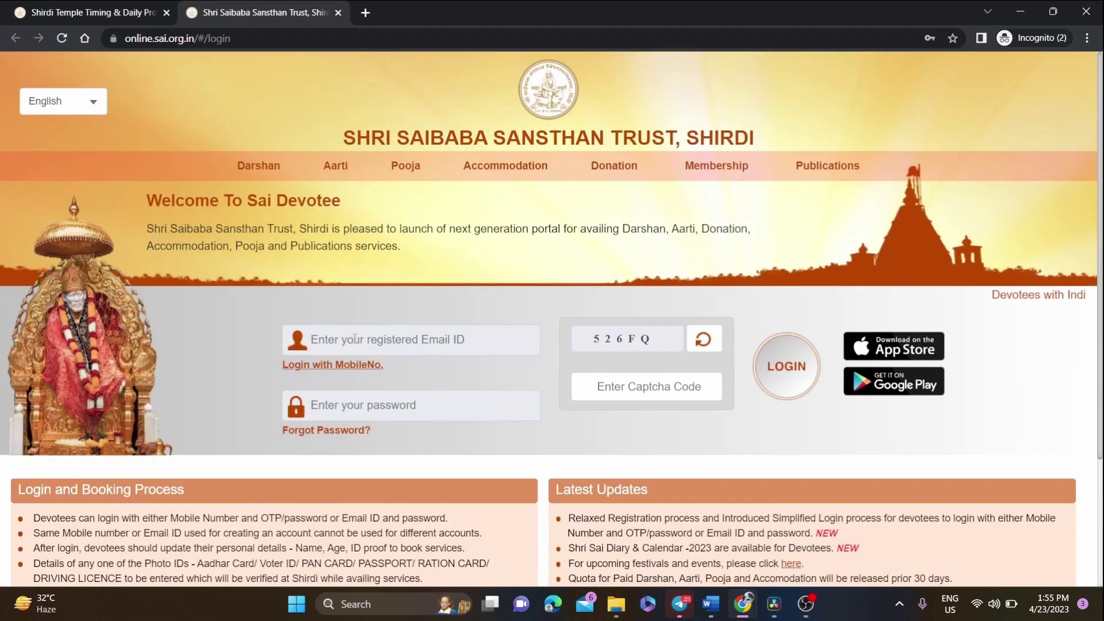
pyautogui.click(355, 339)
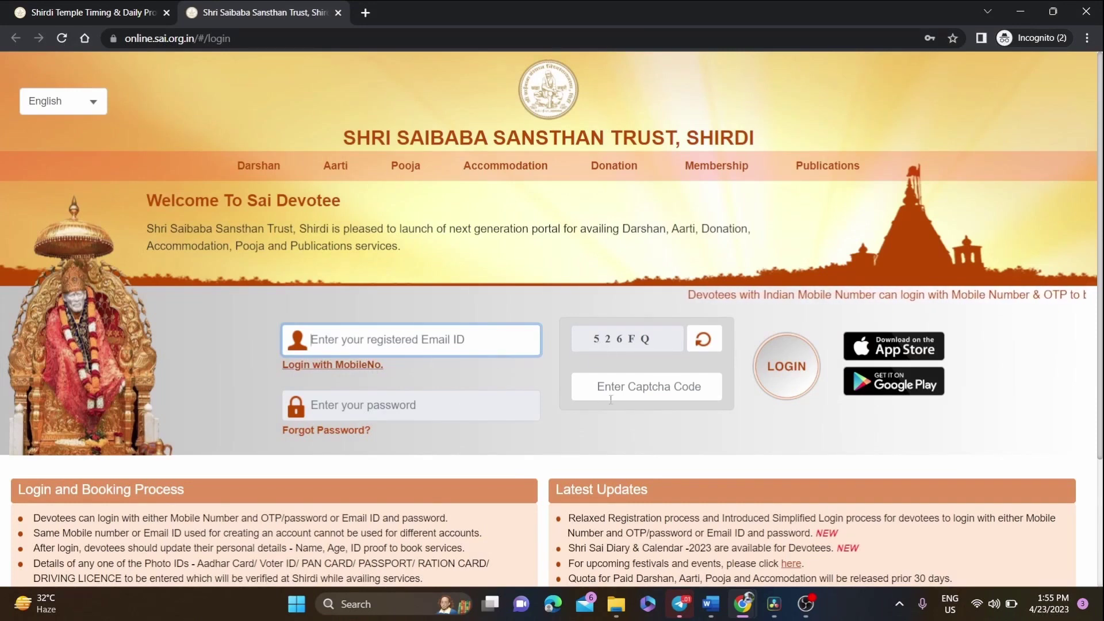
pyautogui.scroll(-3, 430, 393)
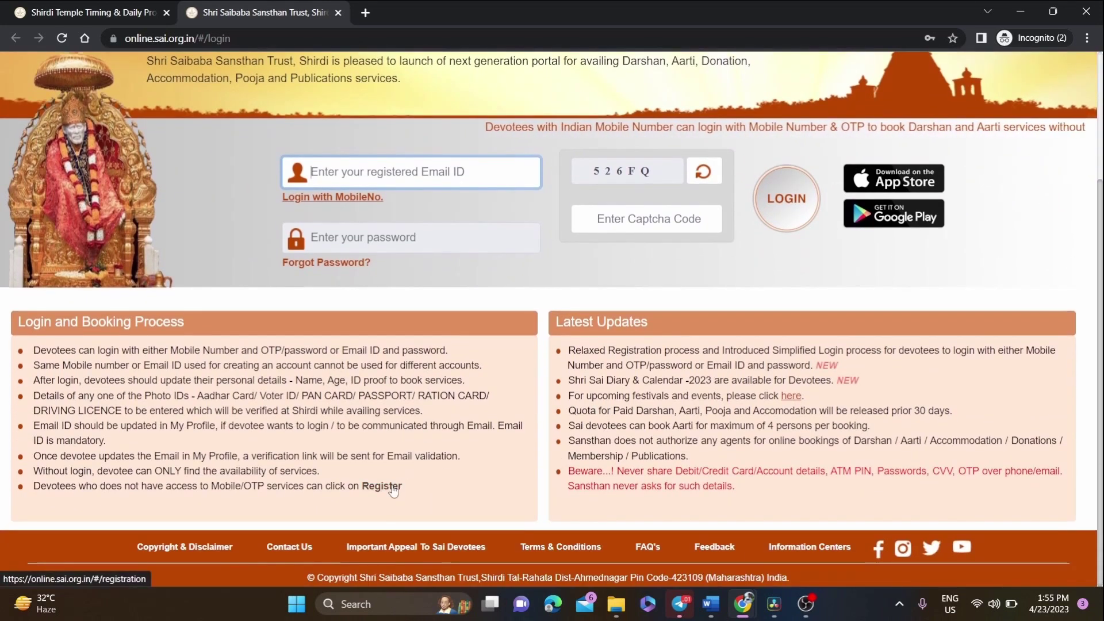
pyautogui.click(393, 488)
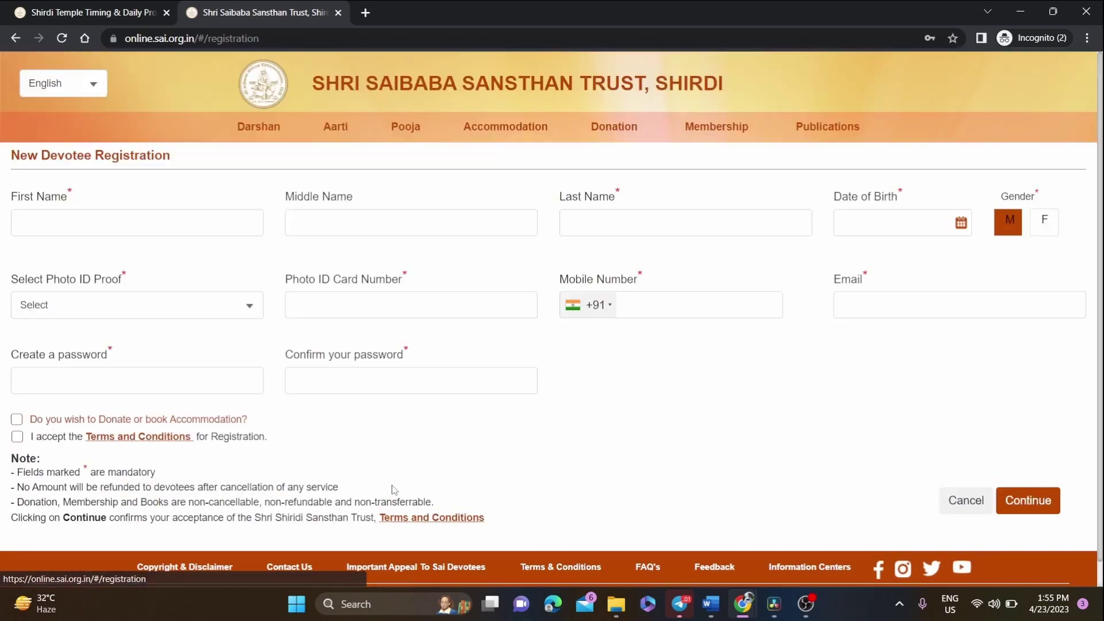
pyautogui.click(155, 223)
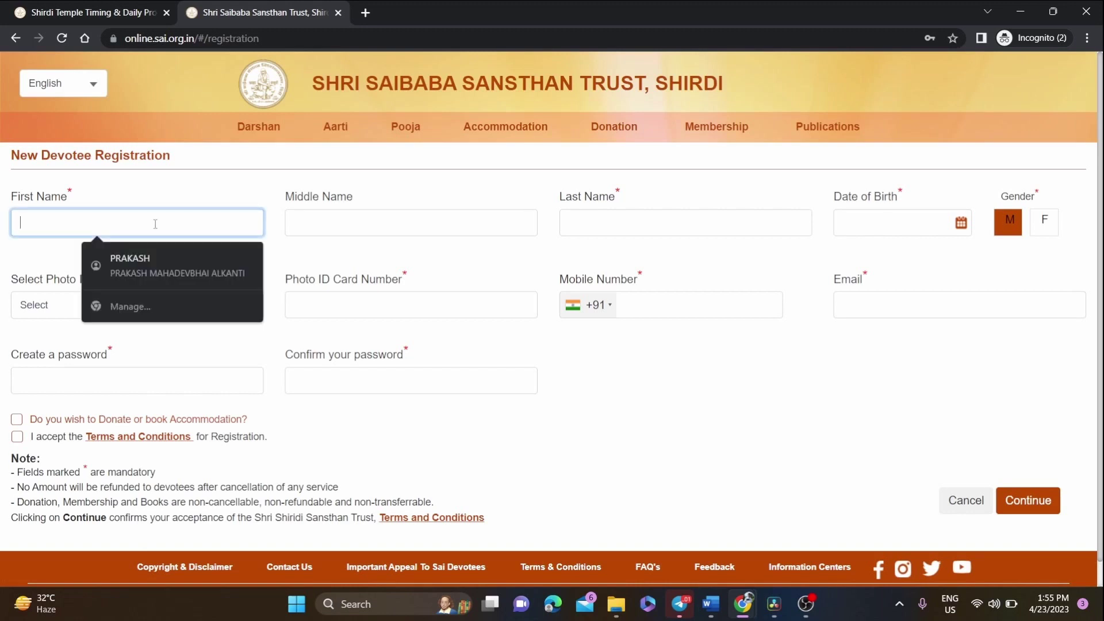
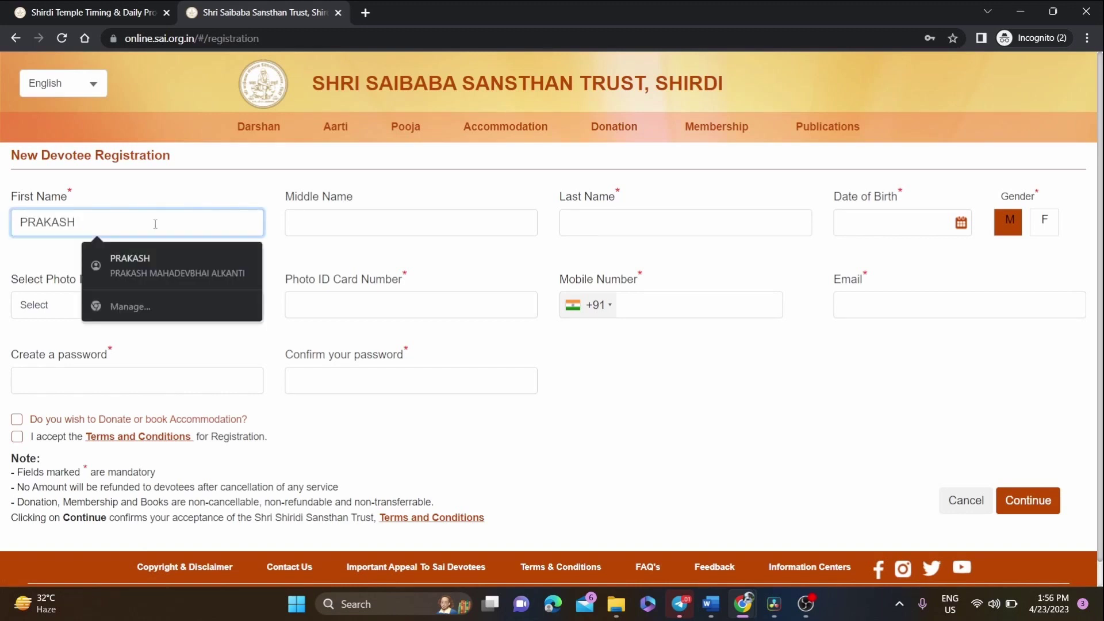
pyautogui.press('Tab')
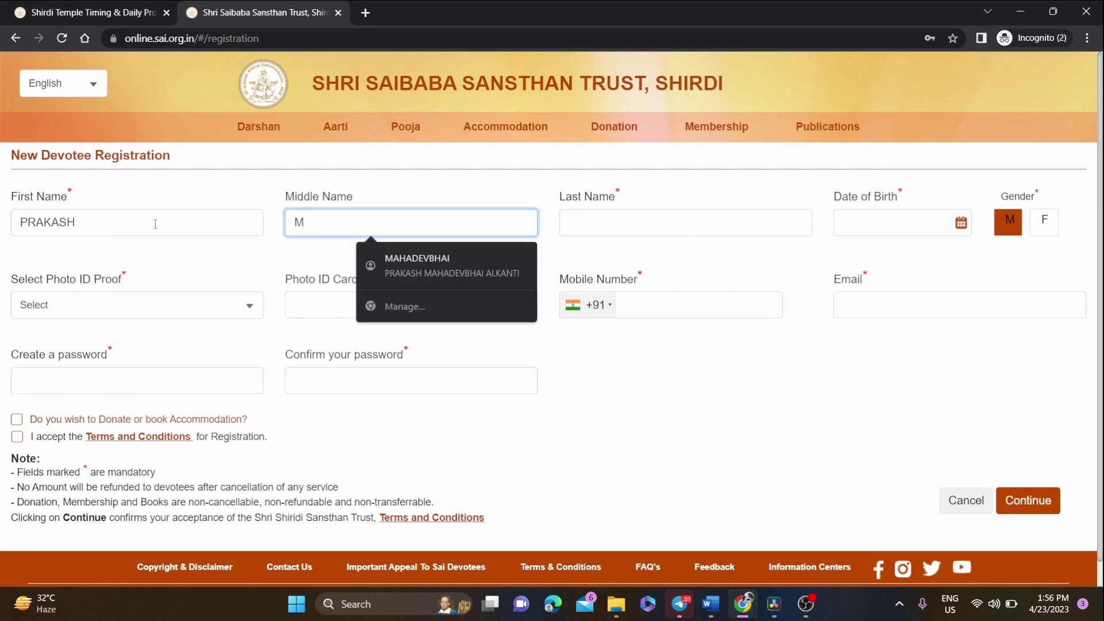
pyautogui.press('Tab')
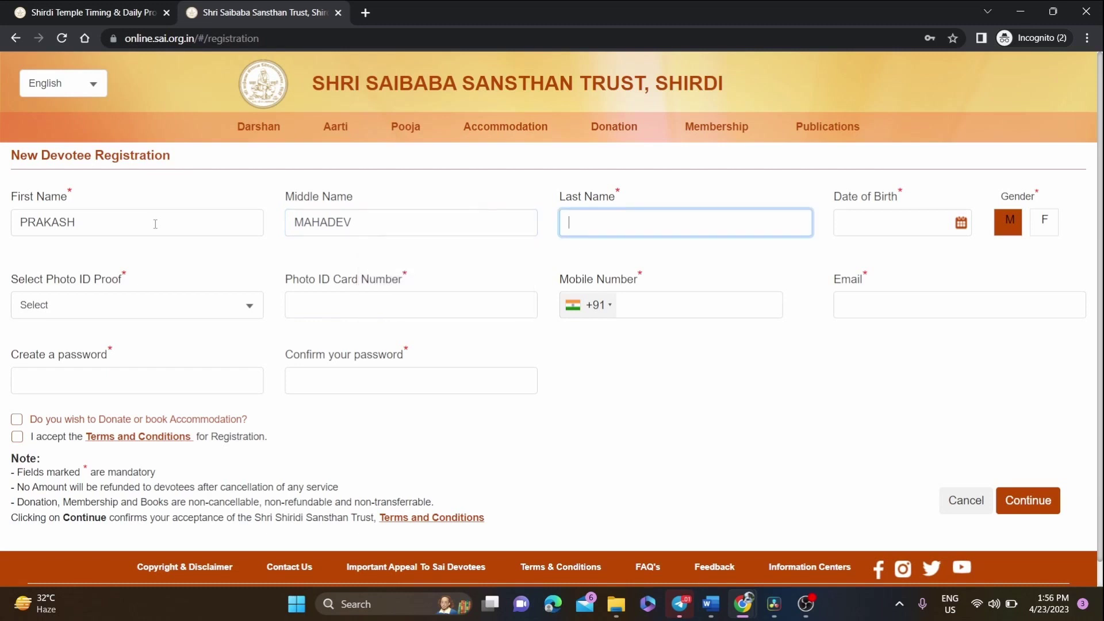
pyautogui.press('Tab')
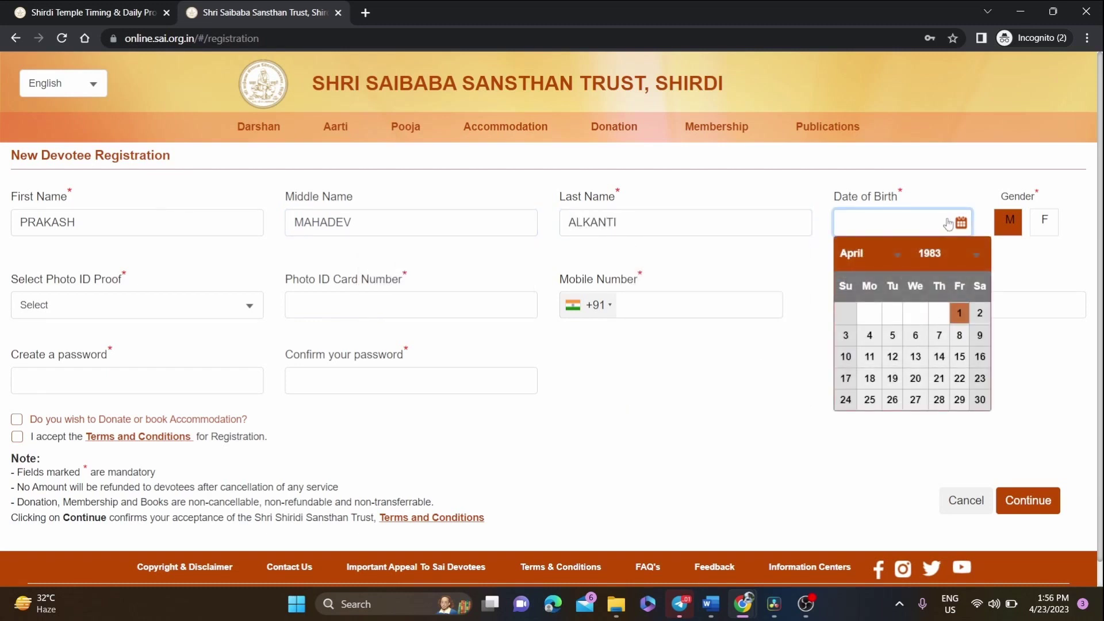
pyautogui.click(921, 360)
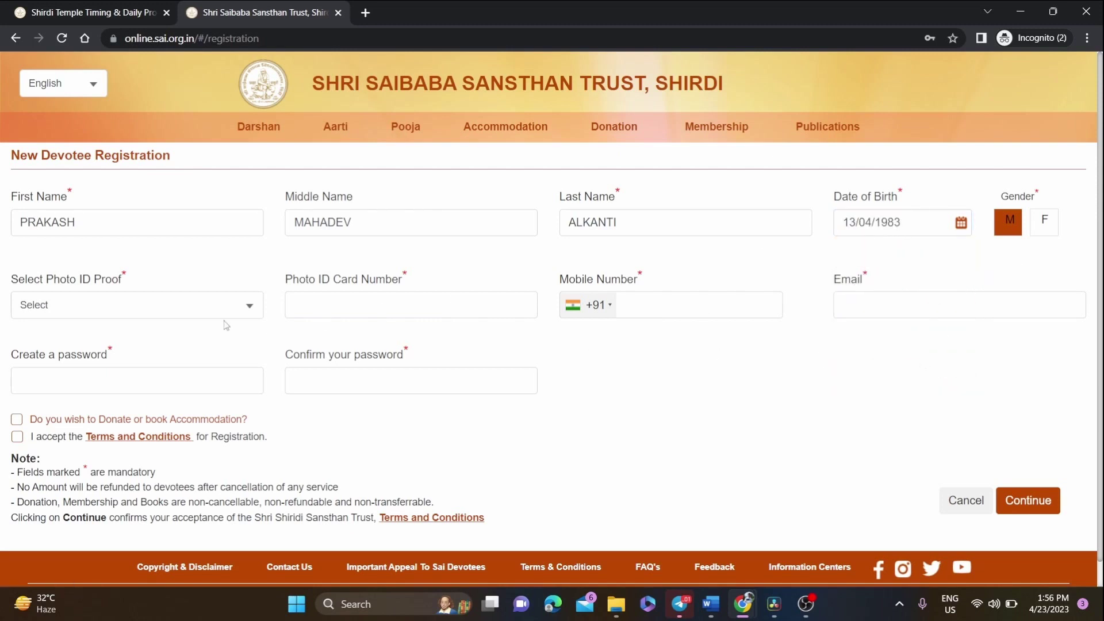
pyautogui.click(173, 307)
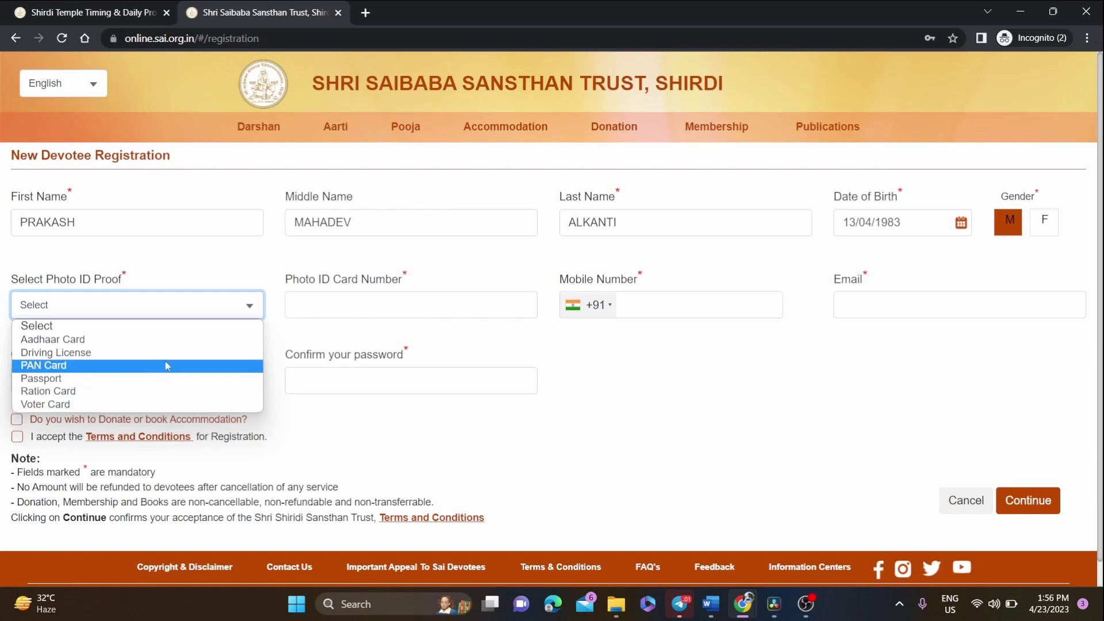
# Step: Choose Aadhaar Card as photo ID and enter the card number and mobile number
pyautogui.click(168, 345)
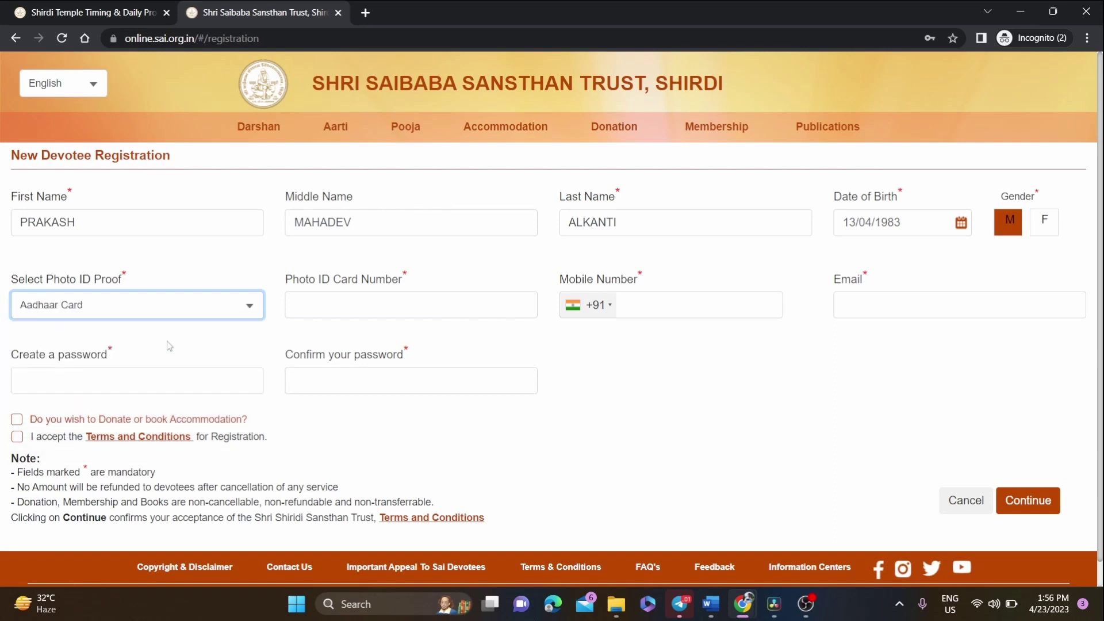
pyautogui.click(339, 304)
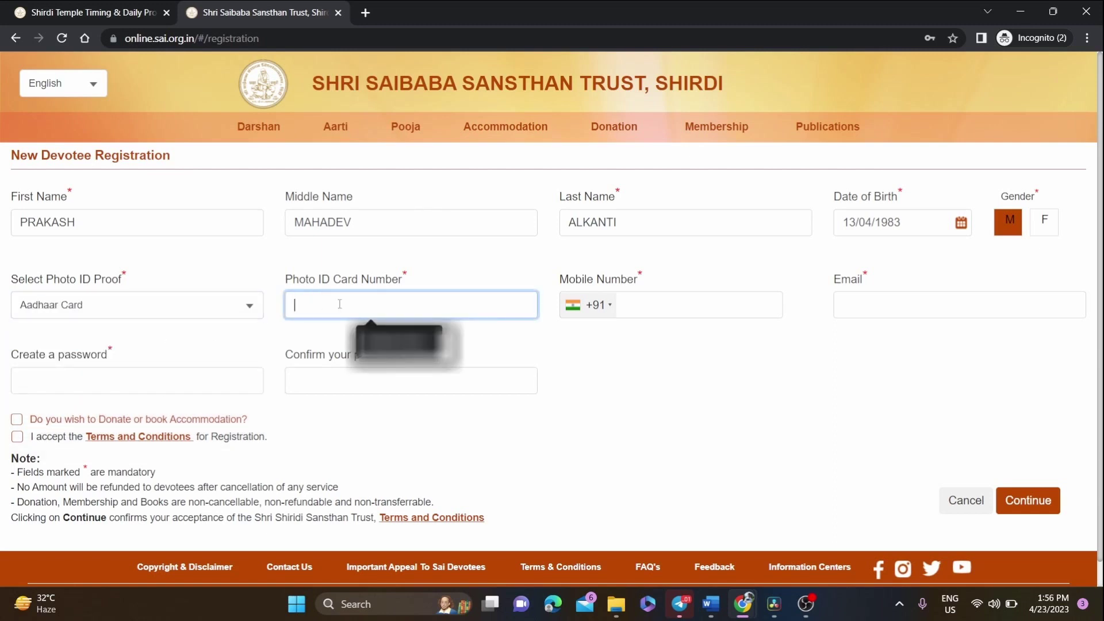
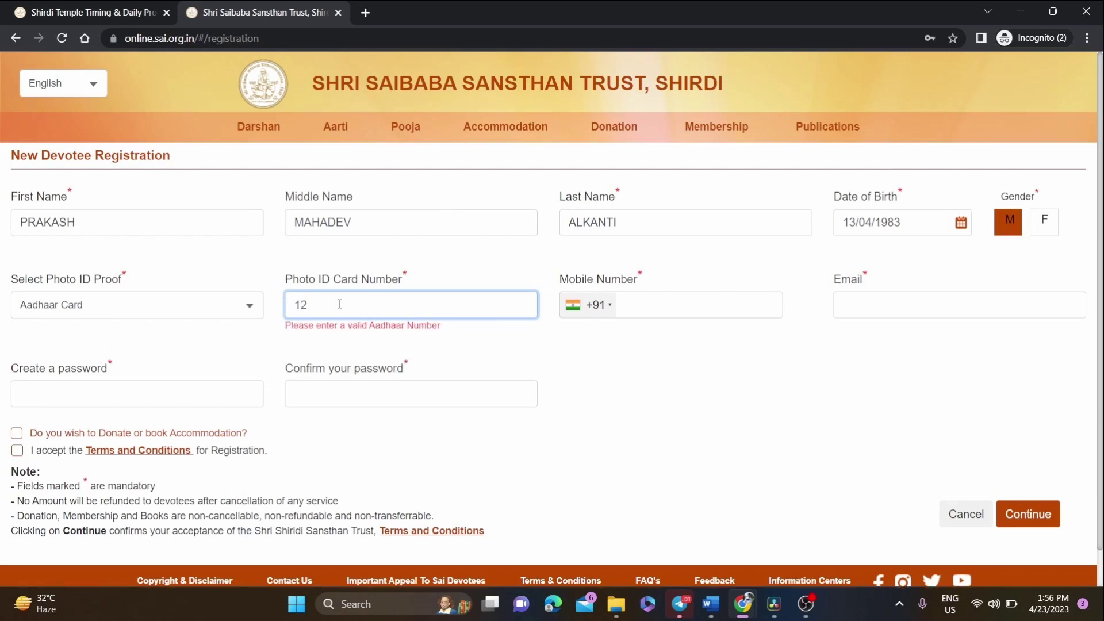
pyautogui.press('Tab')
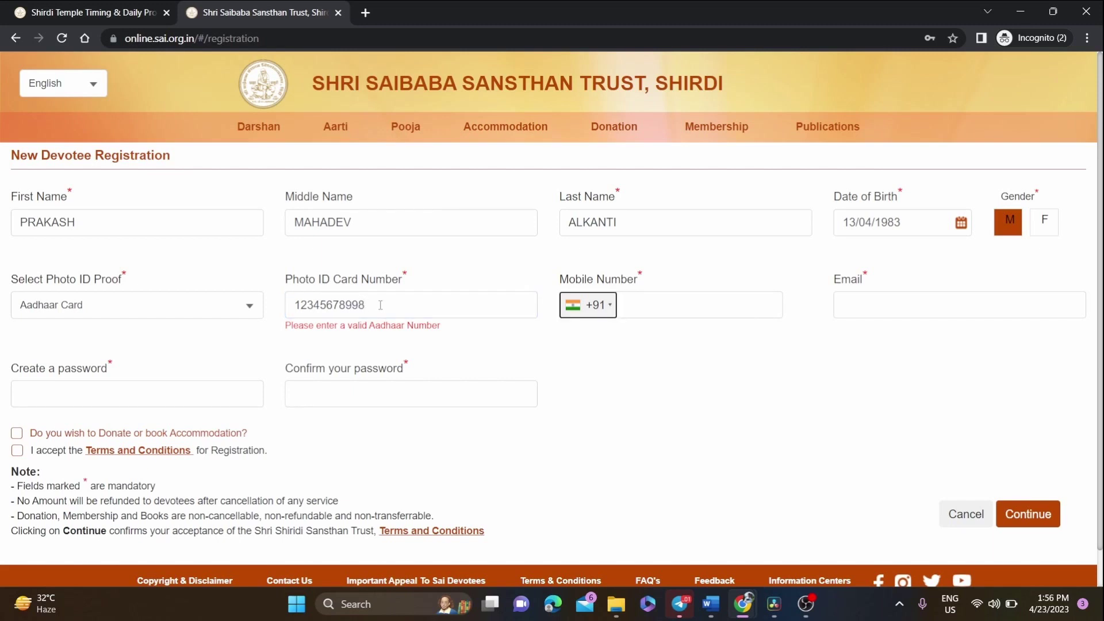
pyautogui.click(629, 306)
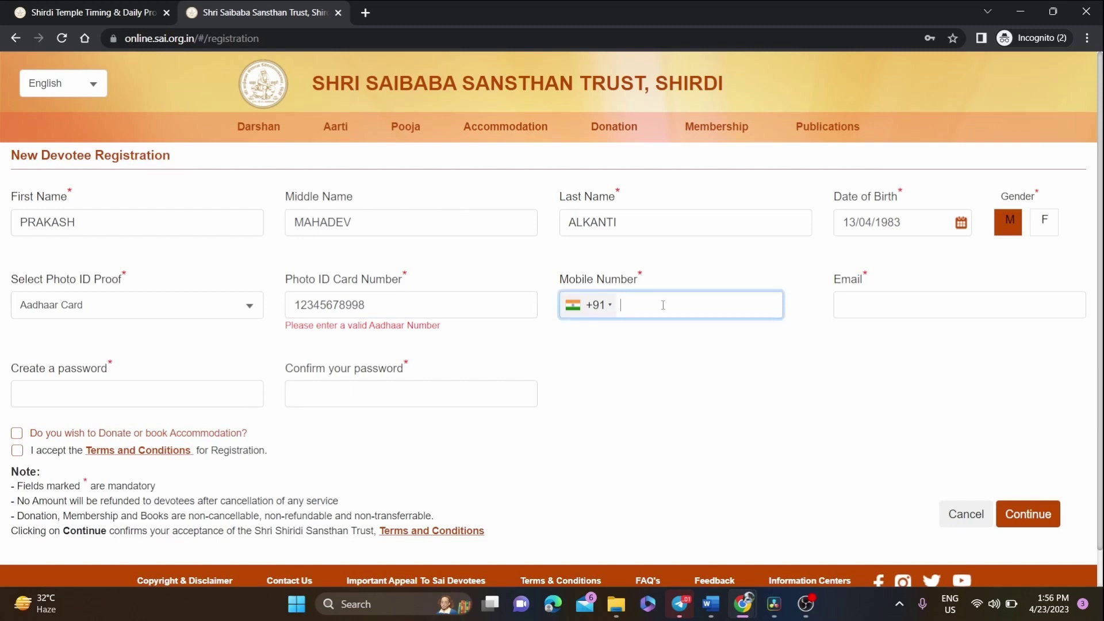
pyautogui.write('1234123412')
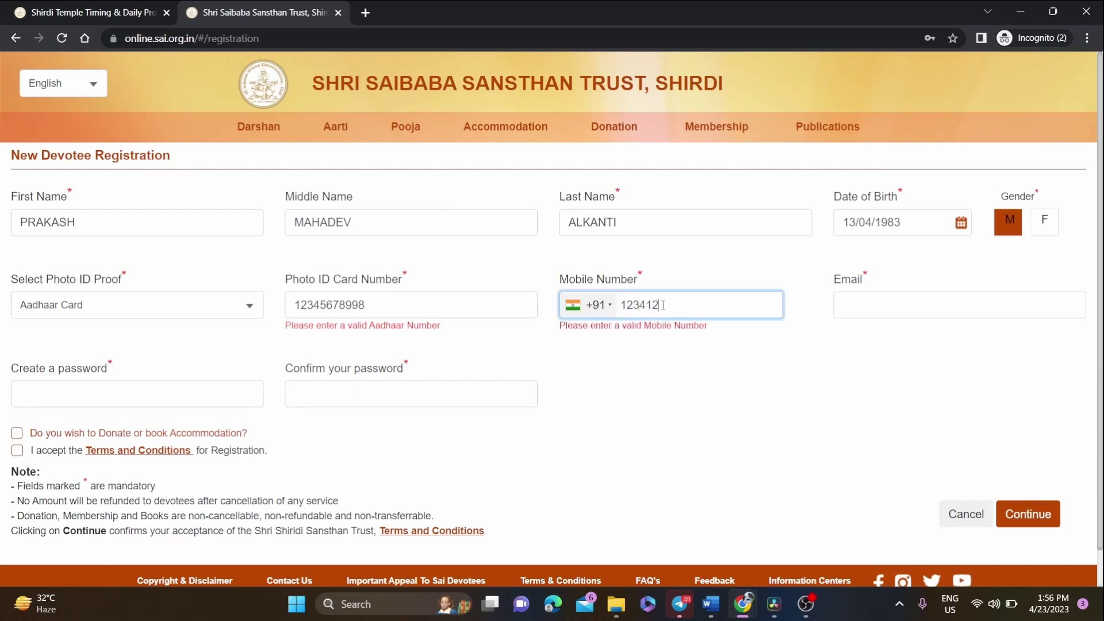
# Step: Fill in the e-mail field and enter the account password in both password fields
pyautogui.click(839, 305)
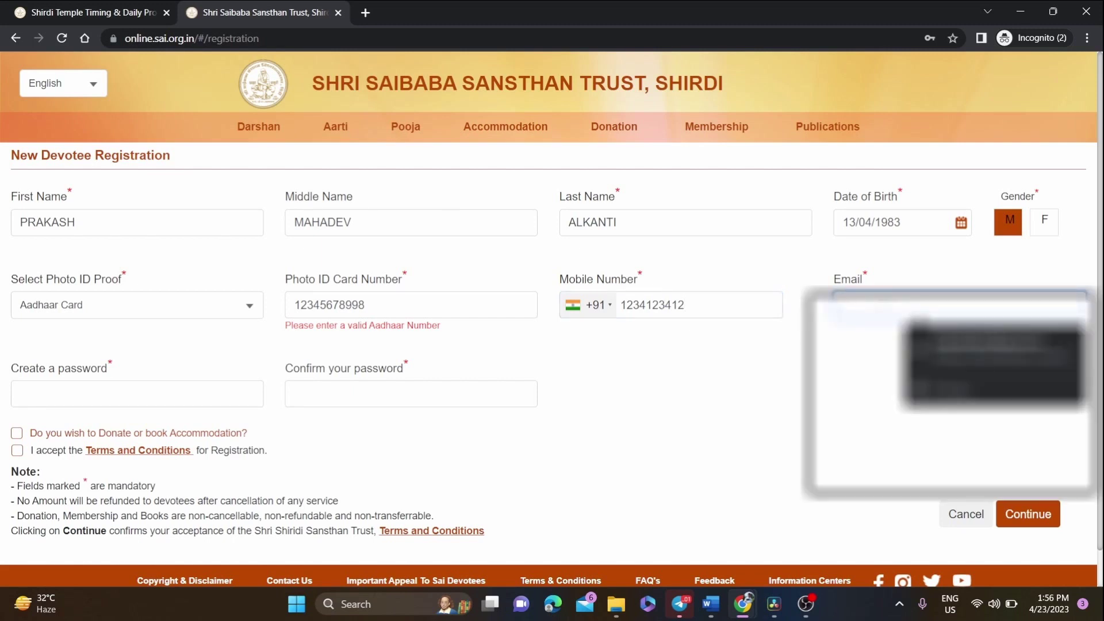
pyautogui.click(112, 397)
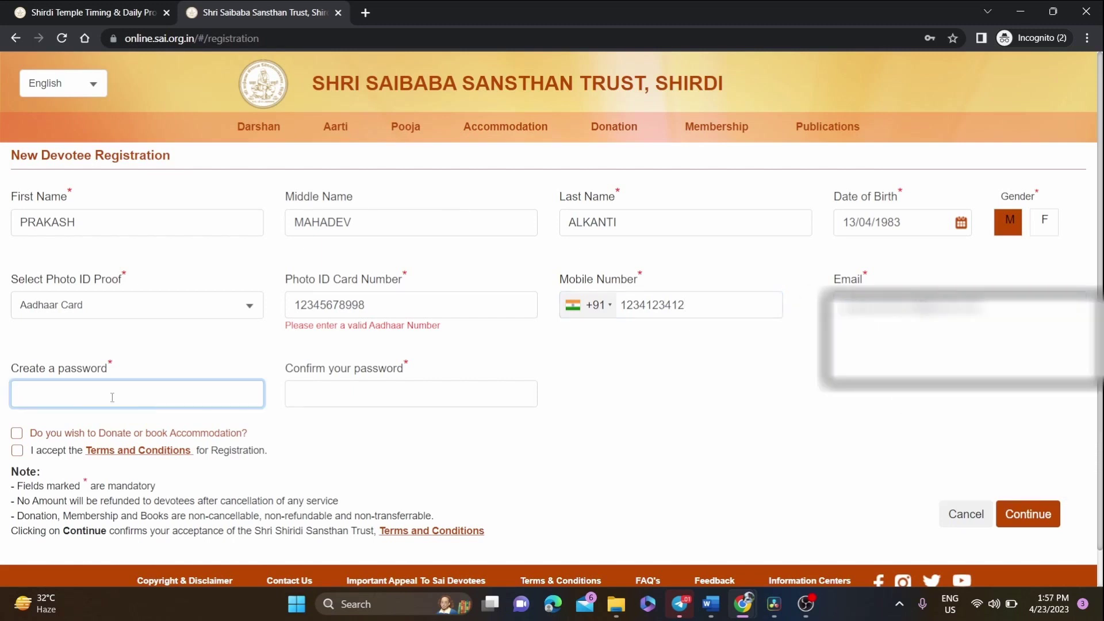
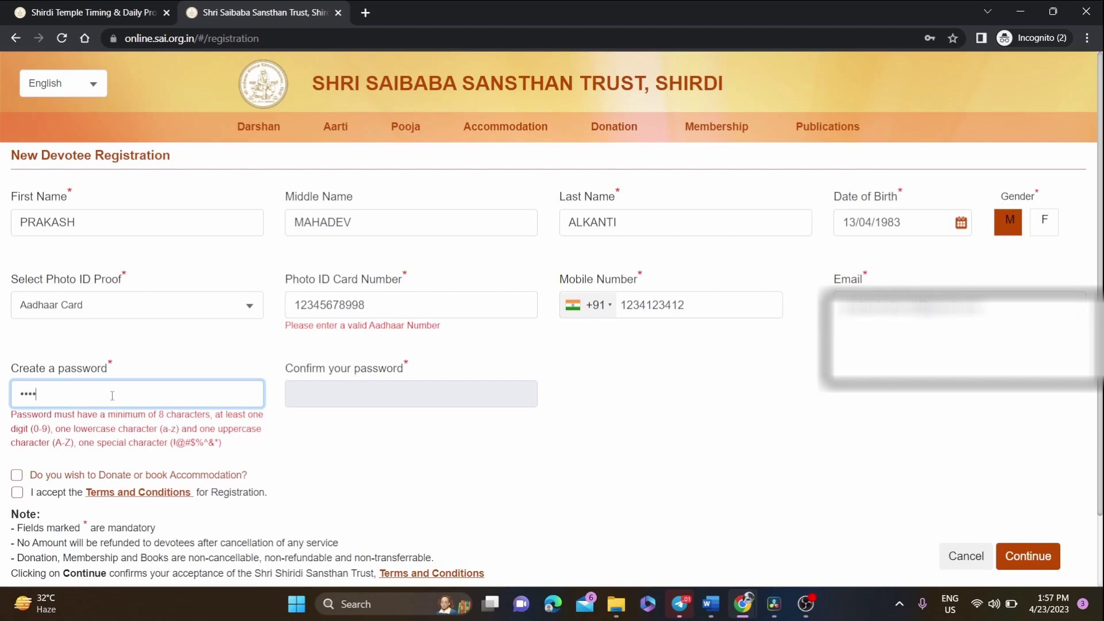
pyautogui.press('Tab')
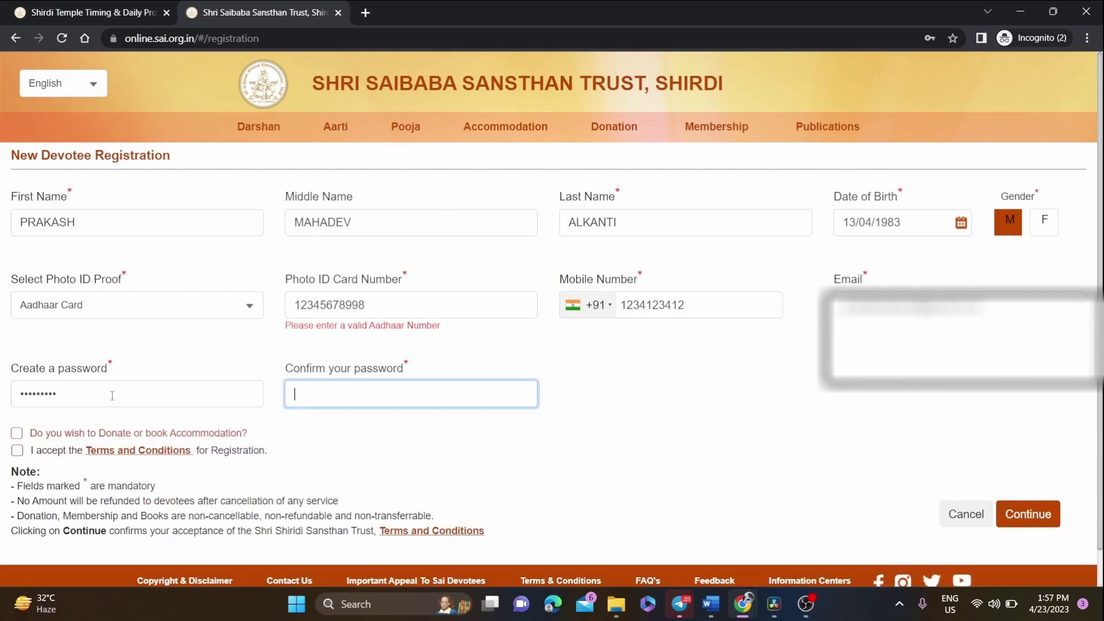
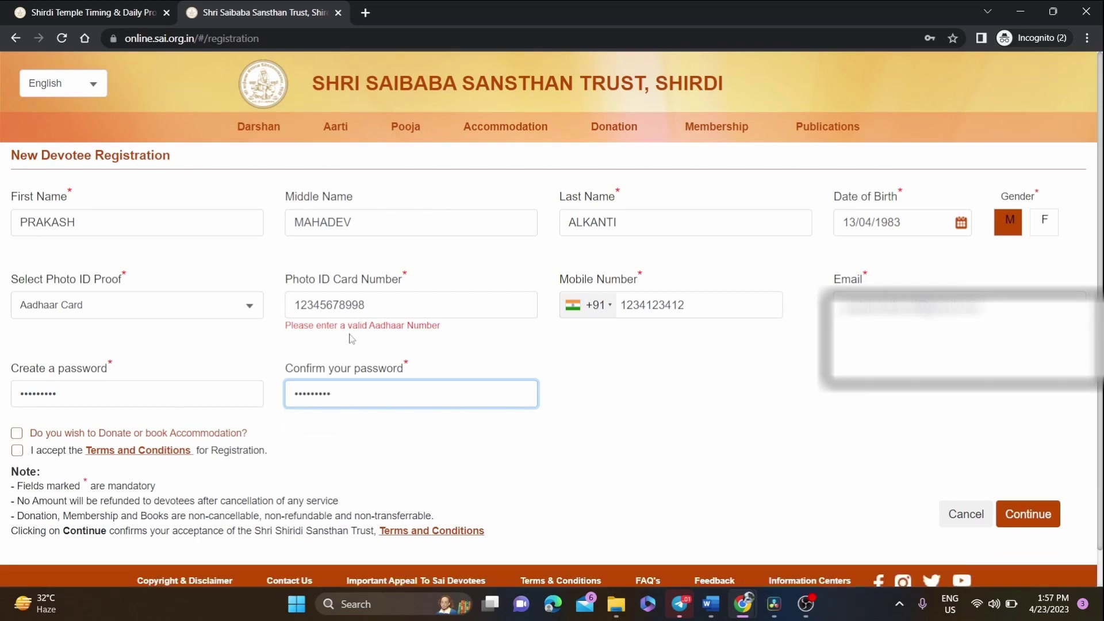
# Step: Correct the Aadhaar number, accept the Terms and Conditions, and submit the registration
pyautogui.click(395, 306)
pyautogui.write('12')
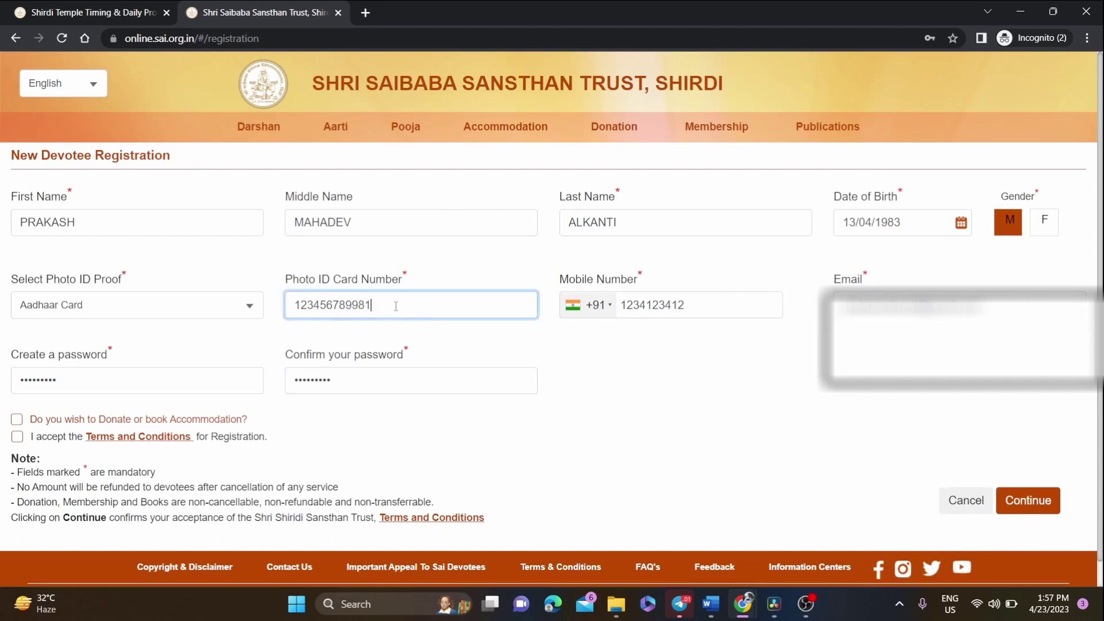
pyautogui.press('BackSpace')
pyautogui.click(18, 438)
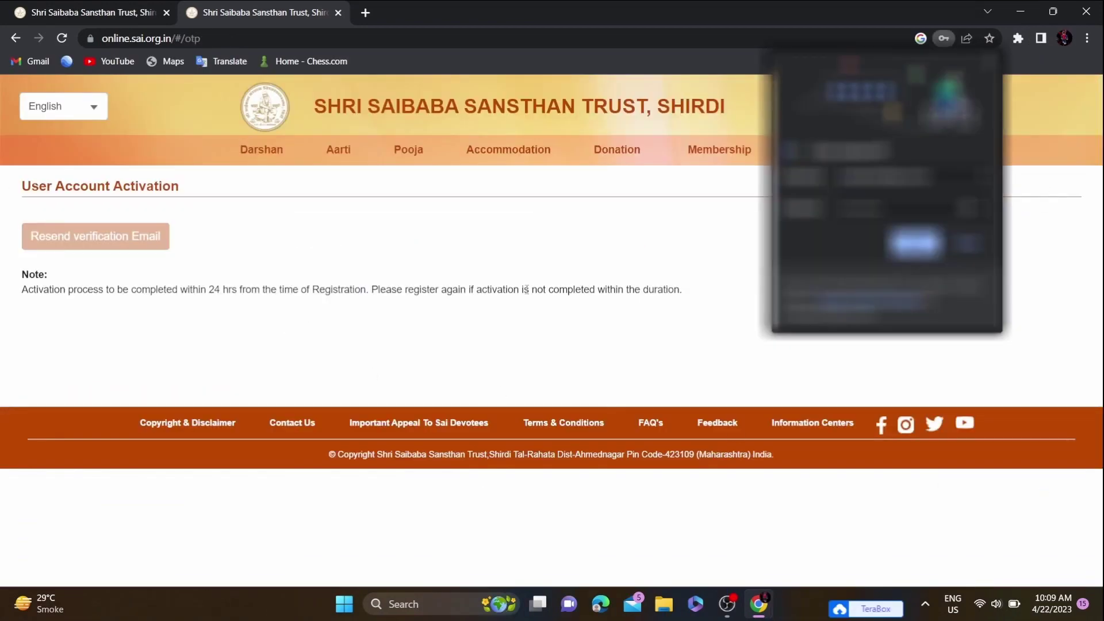
pyautogui.click(620, 246)
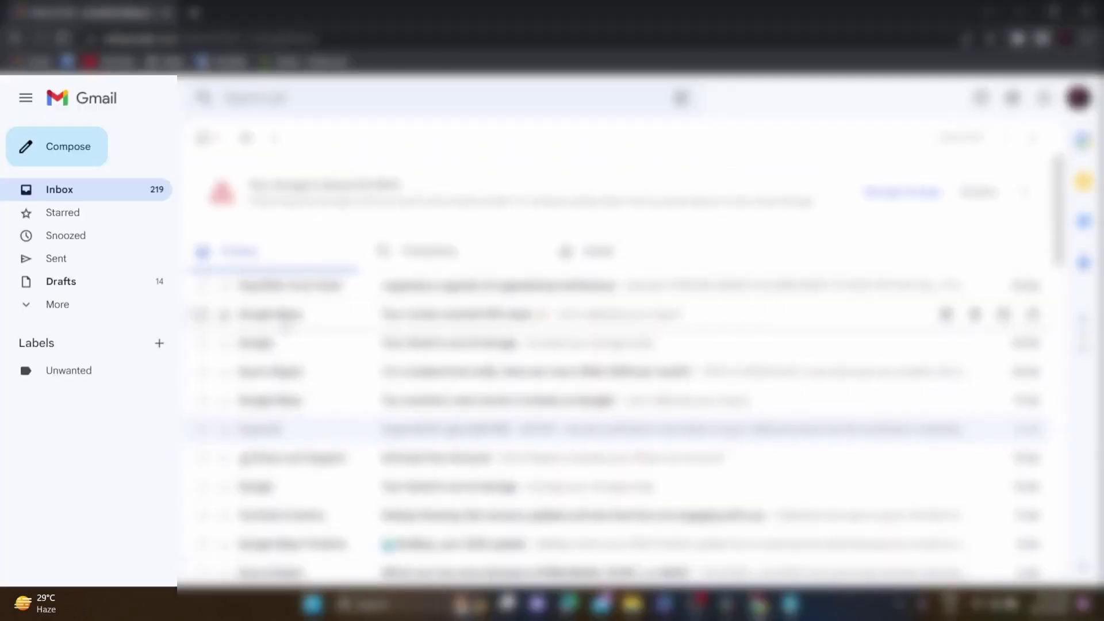
# Step: Find the activation email in Gmail Spam, mark it Not spam, and reopen it from the Inbox
pyautogui.click(86, 197)
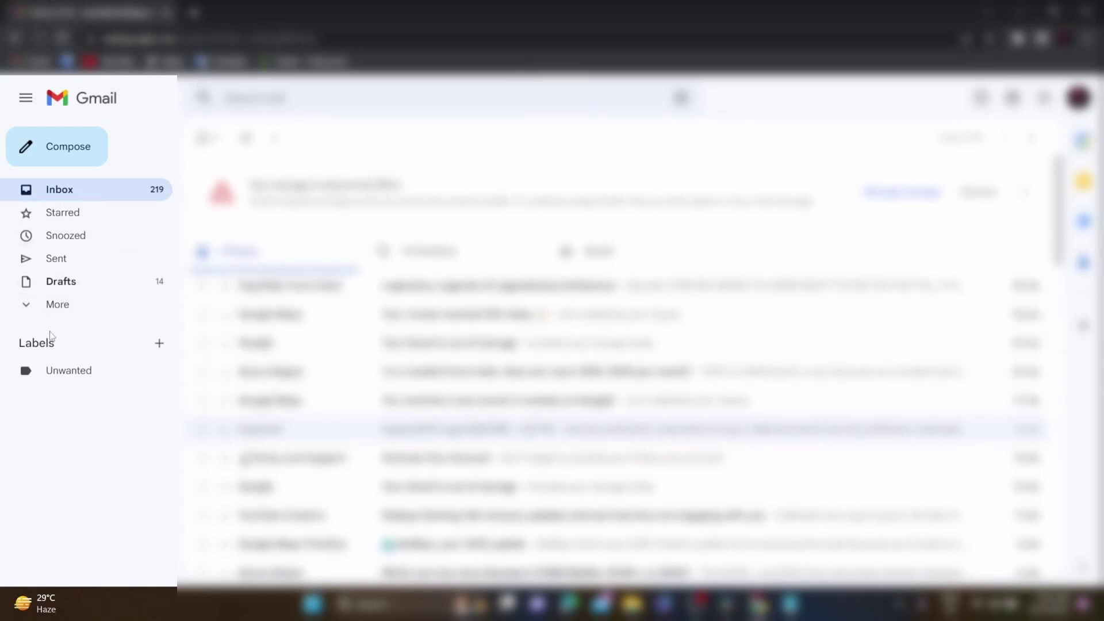
pyautogui.click(57, 309)
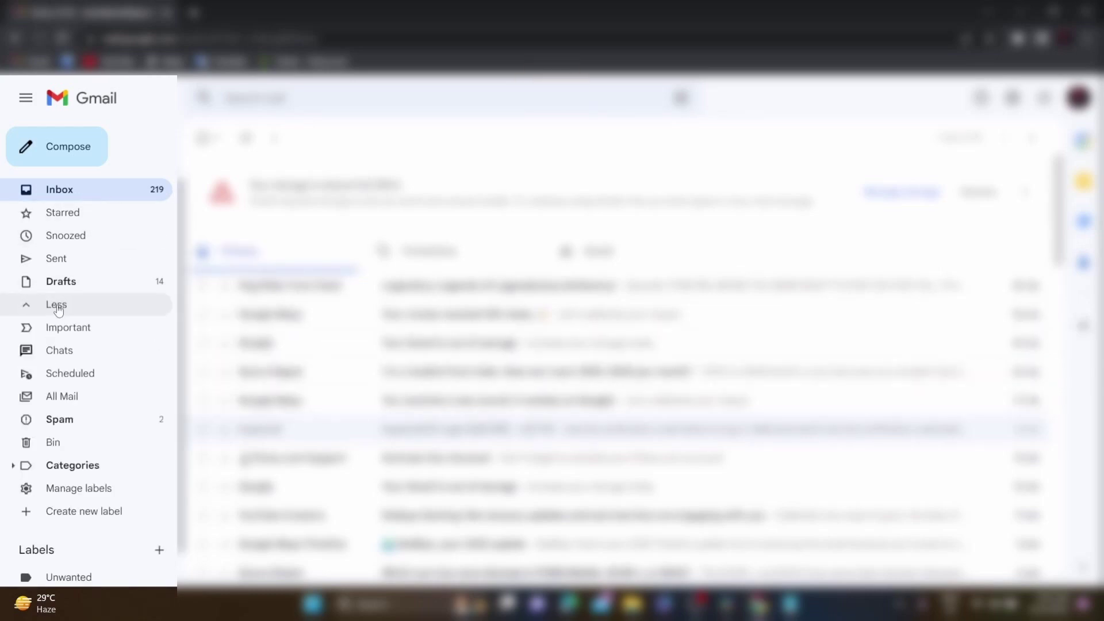
pyautogui.click(80, 427)
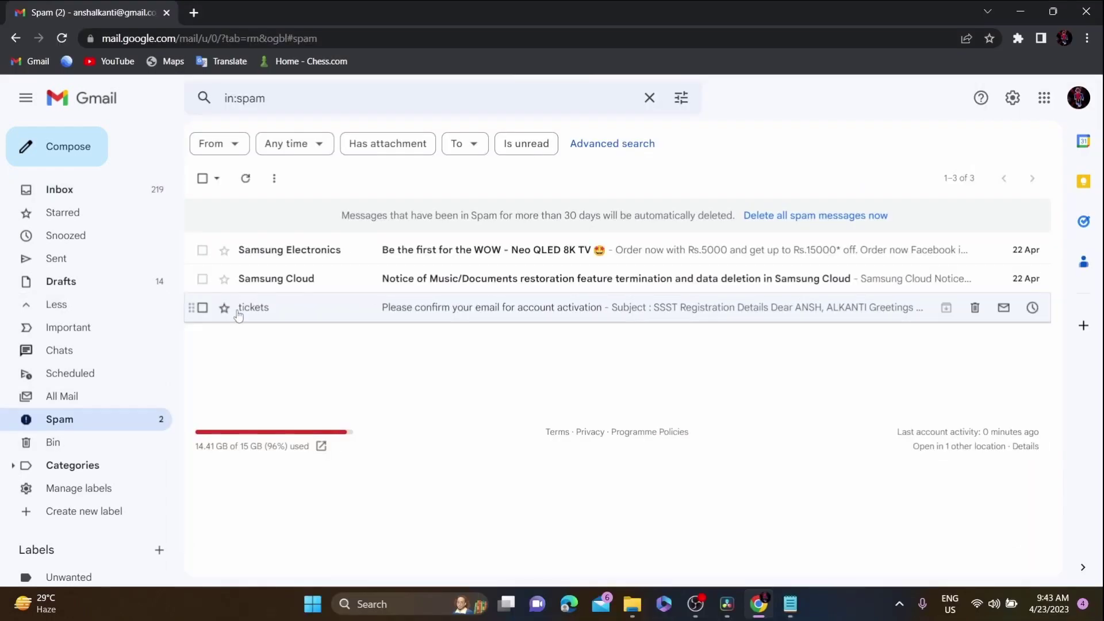
pyautogui.click(428, 316)
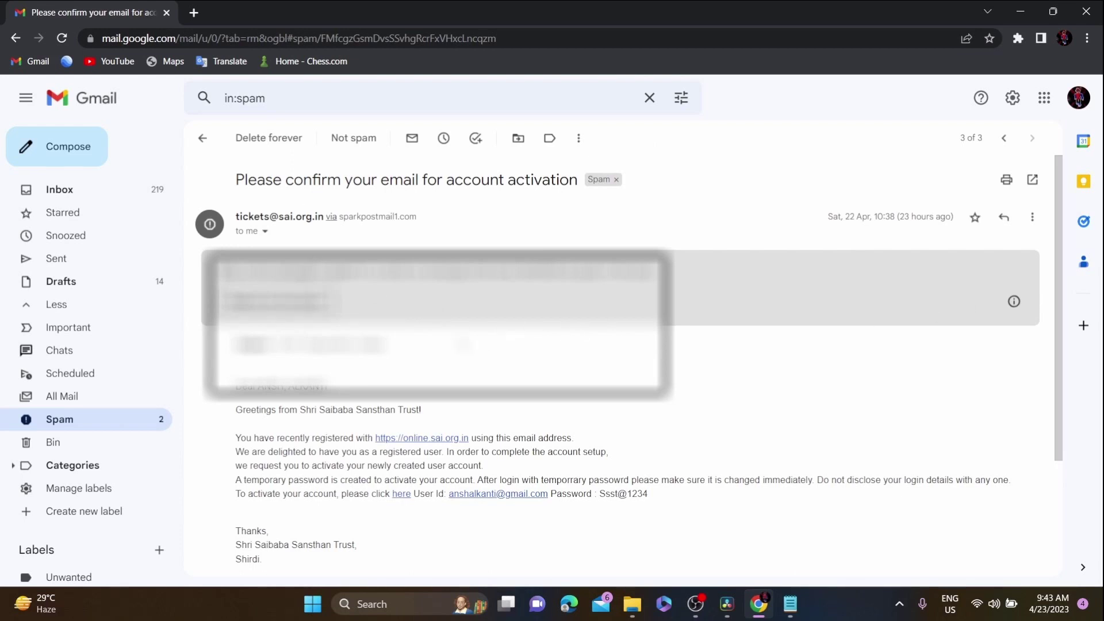
pyautogui.click(329, 302)
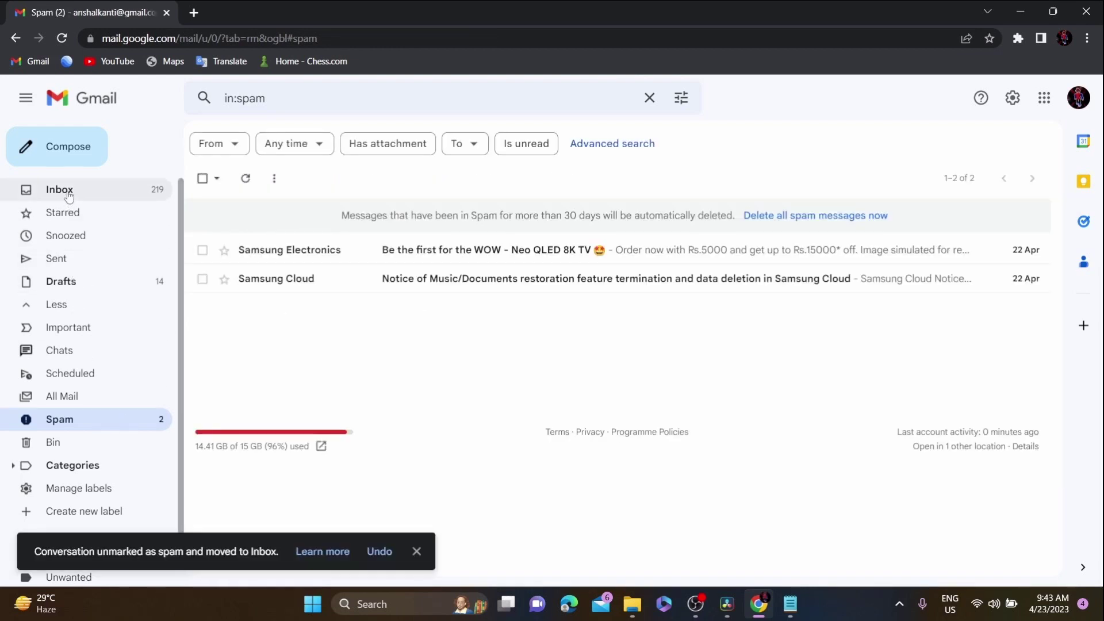
pyautogui.click(66, 189)
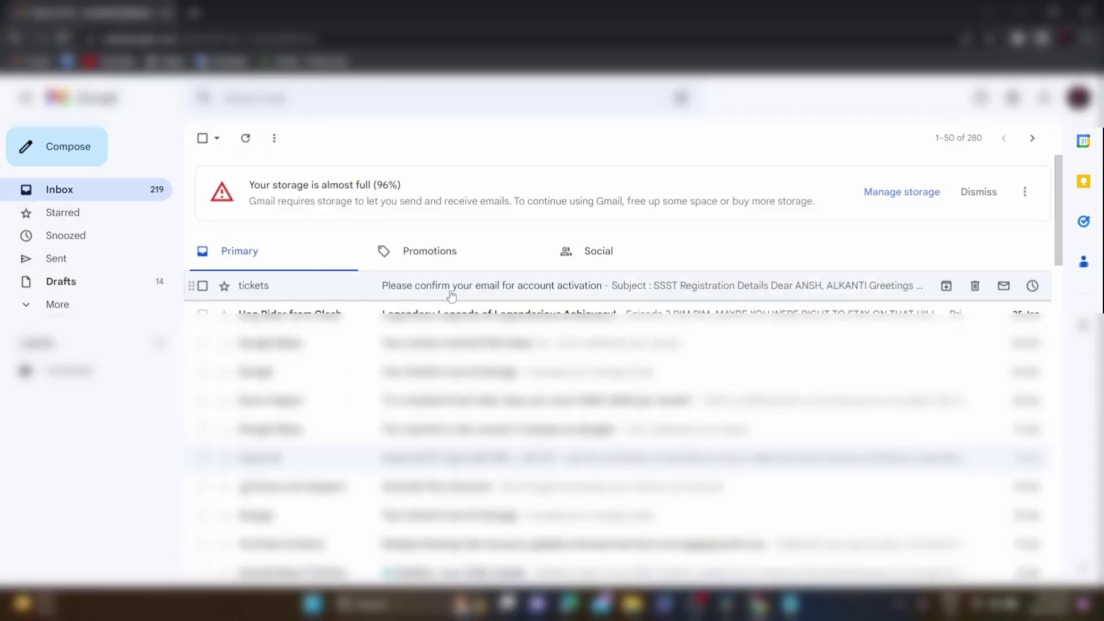
pyautogui.click(436, 292)
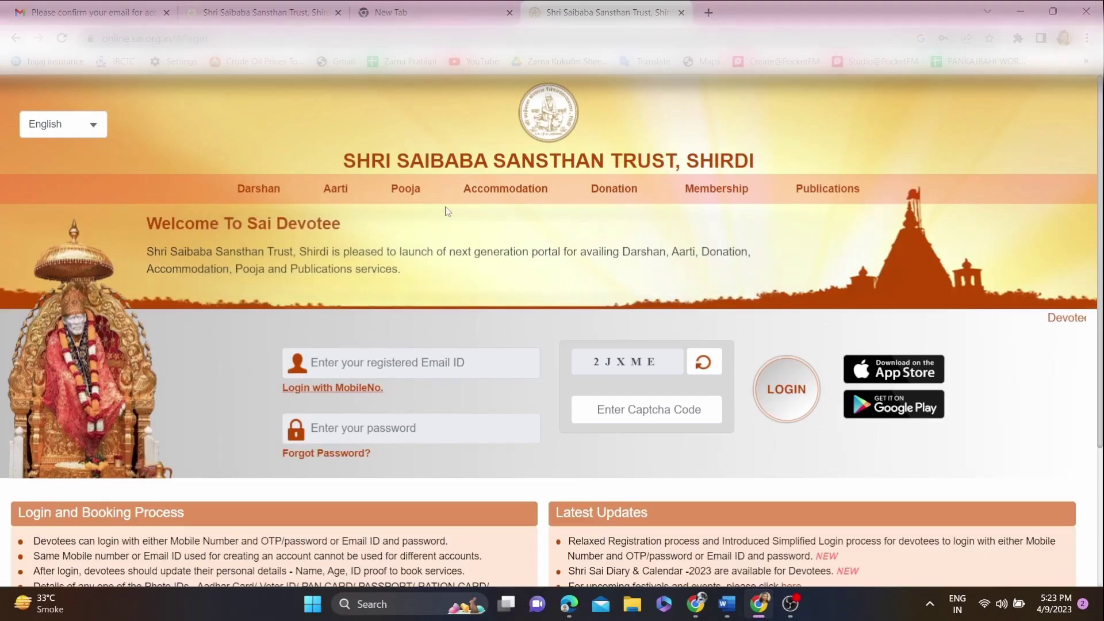
# Step: Log in with the registered e-mail address, the account password and the captcha code
pyautogui.click(414, 354)
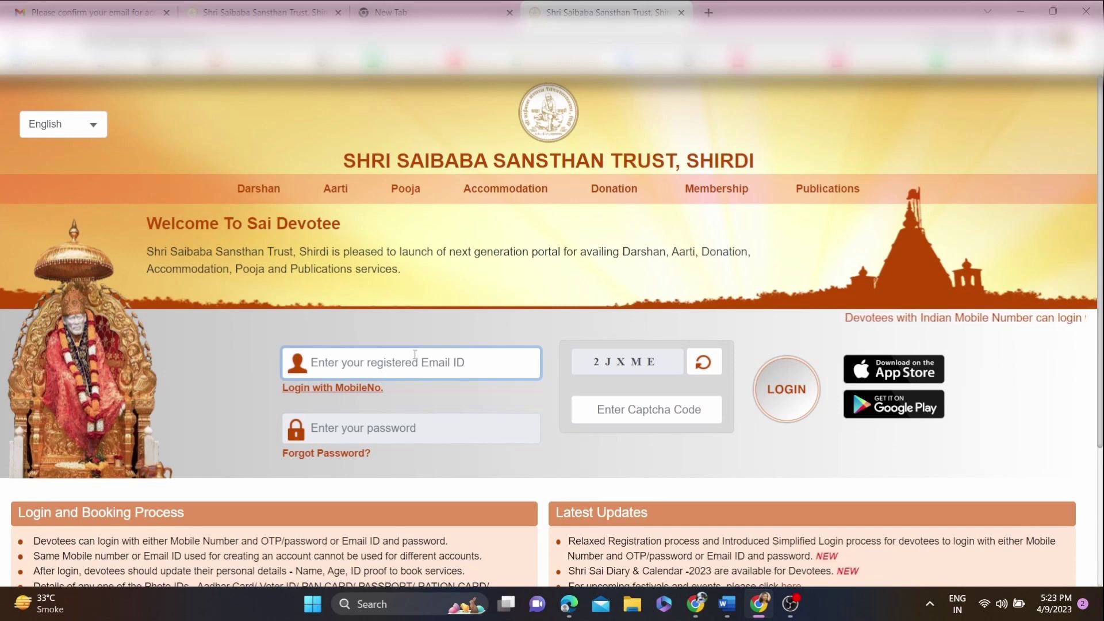
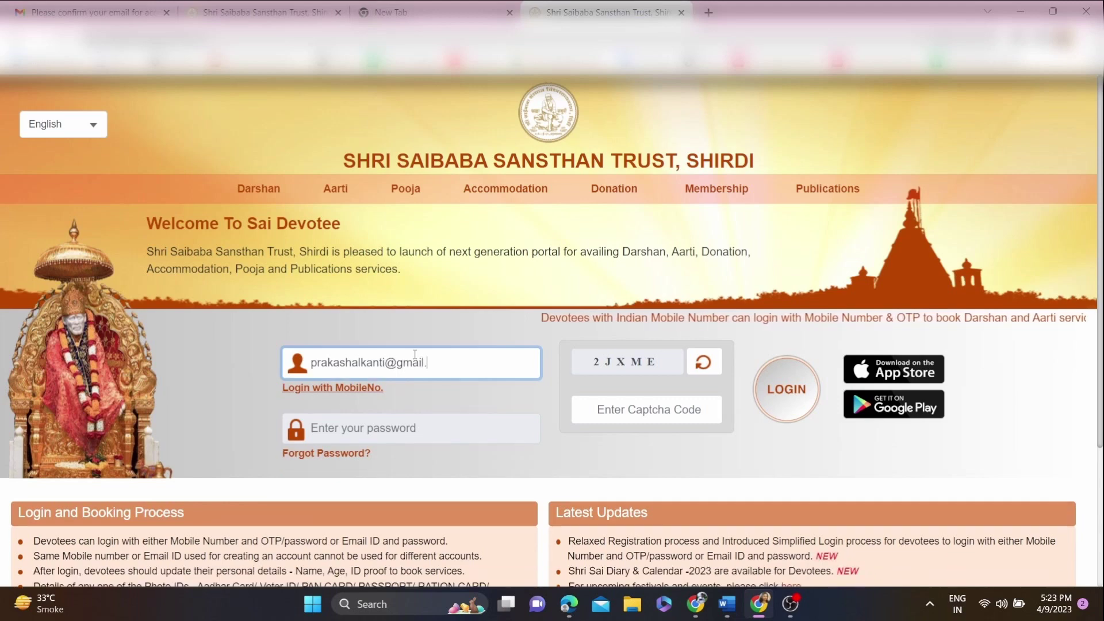
pyautogui.click(384, 426)
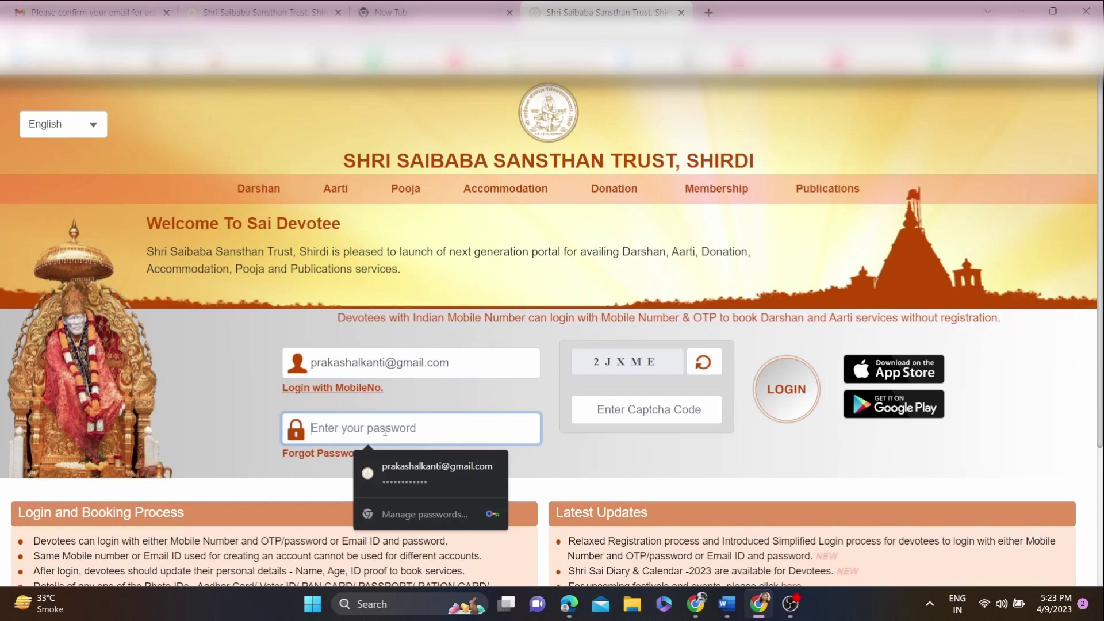
pyautogui.write('••••••••••')
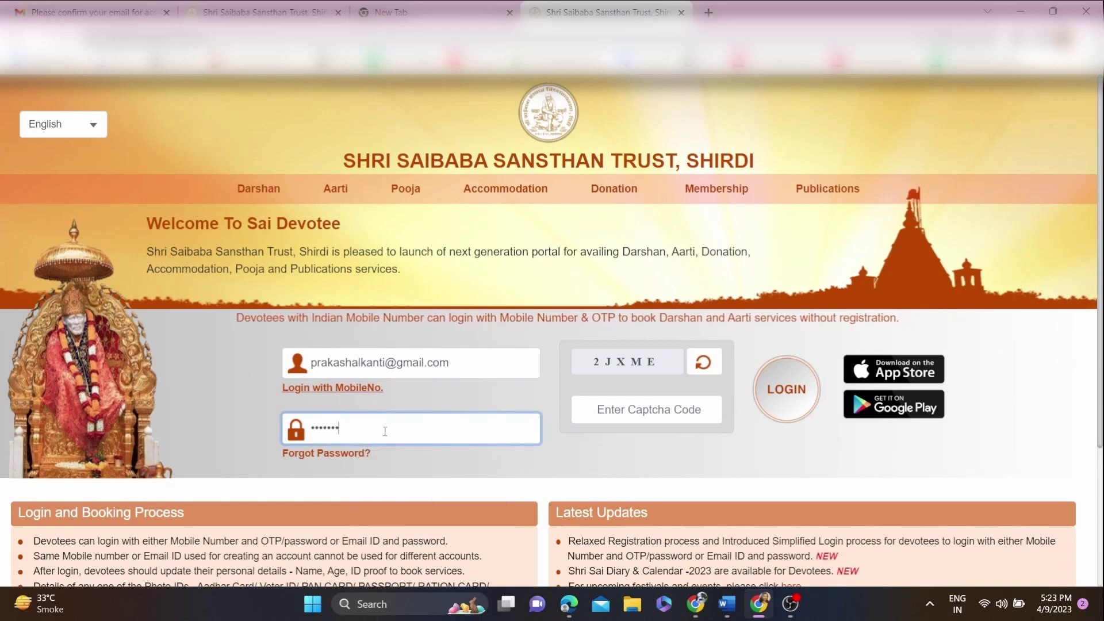
pyautogui.write('••')
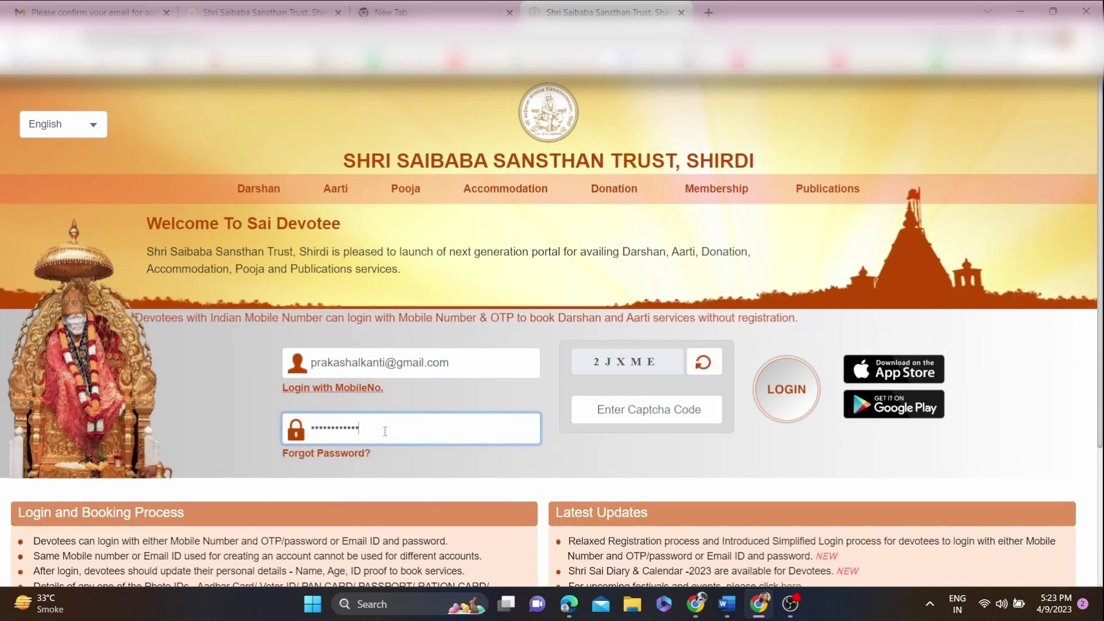
pyautogui.click(656, 414)
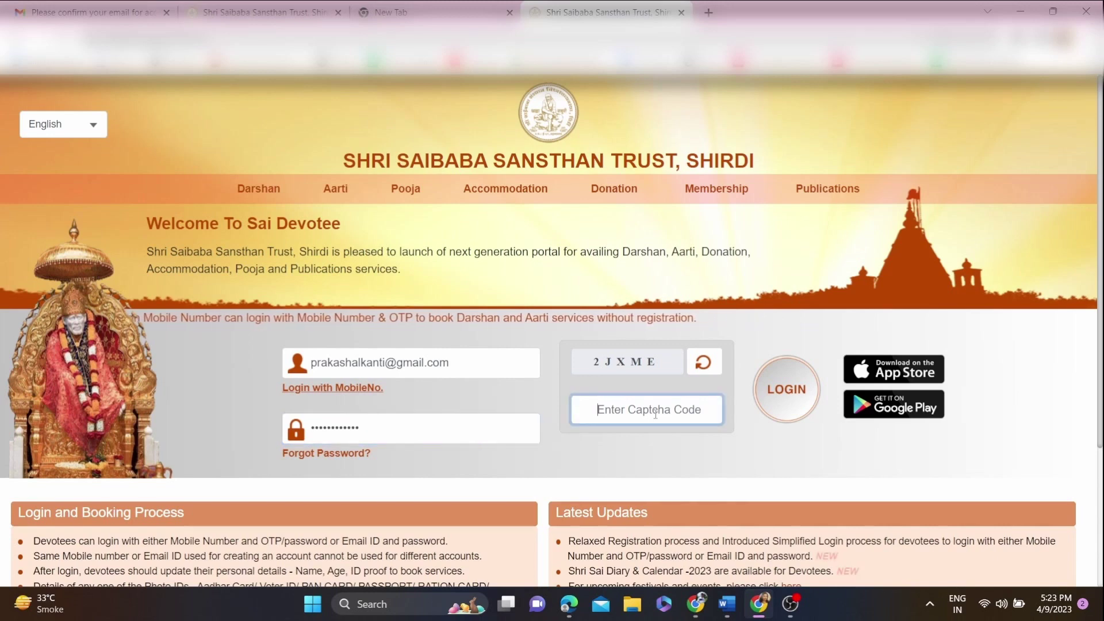
pyautogui.write('2')
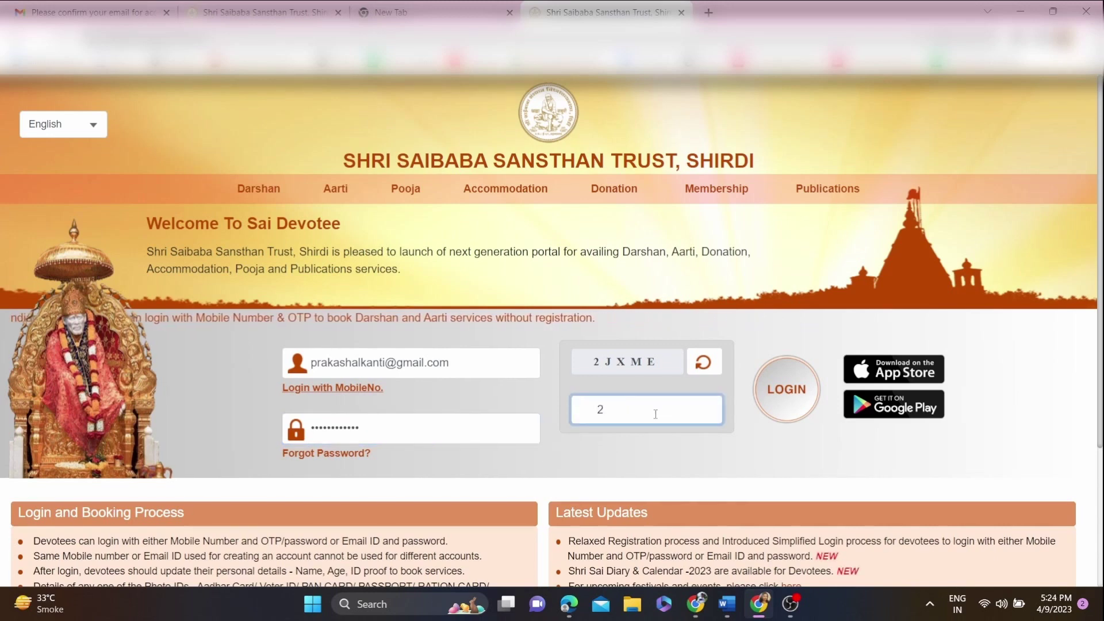
pyautogui.write('JXME')
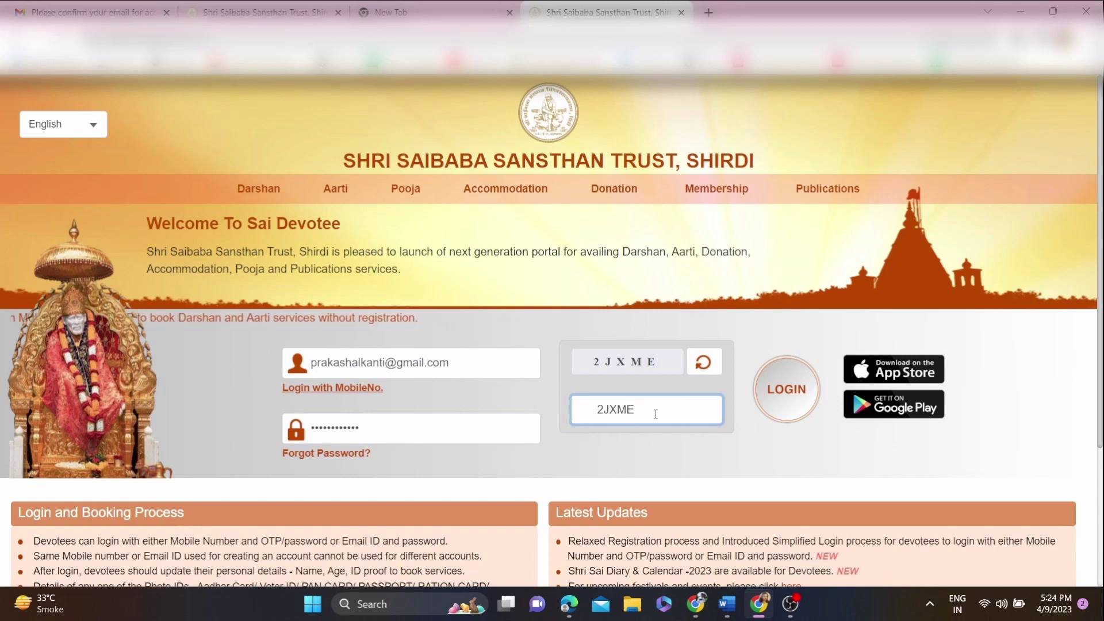
pyautogui.click(787, 389)
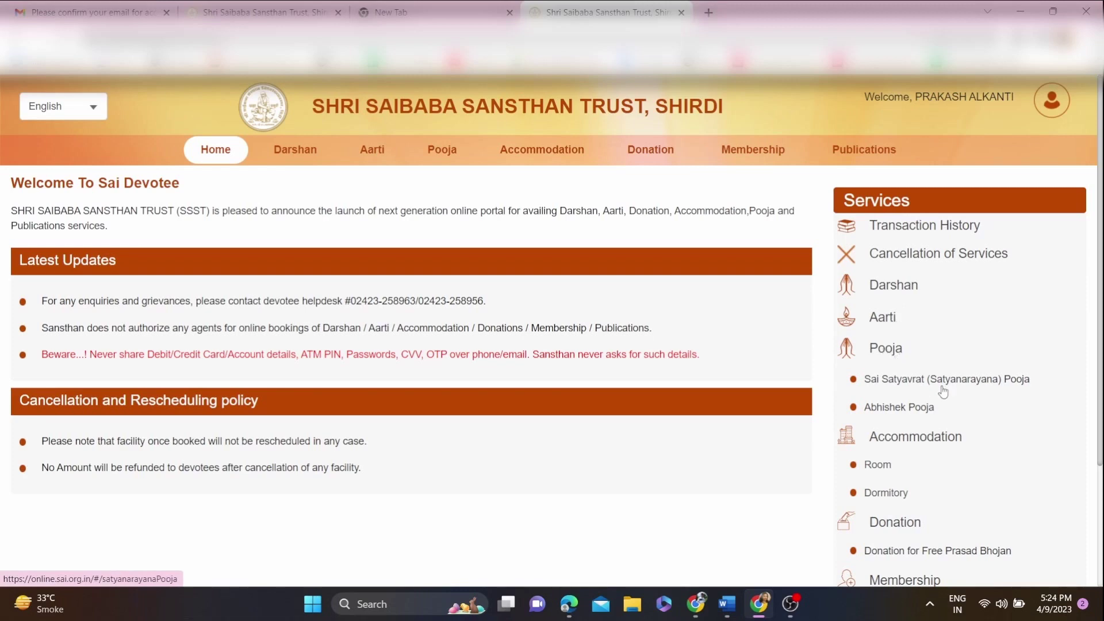
# Step: Open the Darshan booking form from the Services panel and dismiss the Devotee Confirmation notice
pyautogui.scroll(-1, 942, 391)
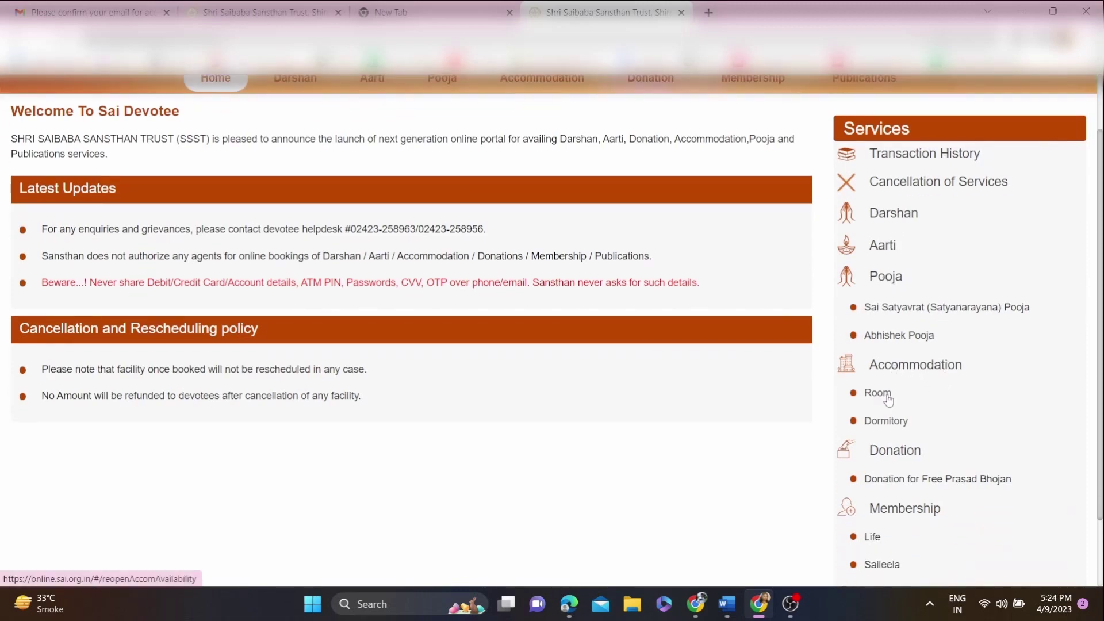
pyautogui.scroll(-1, 964, 434)
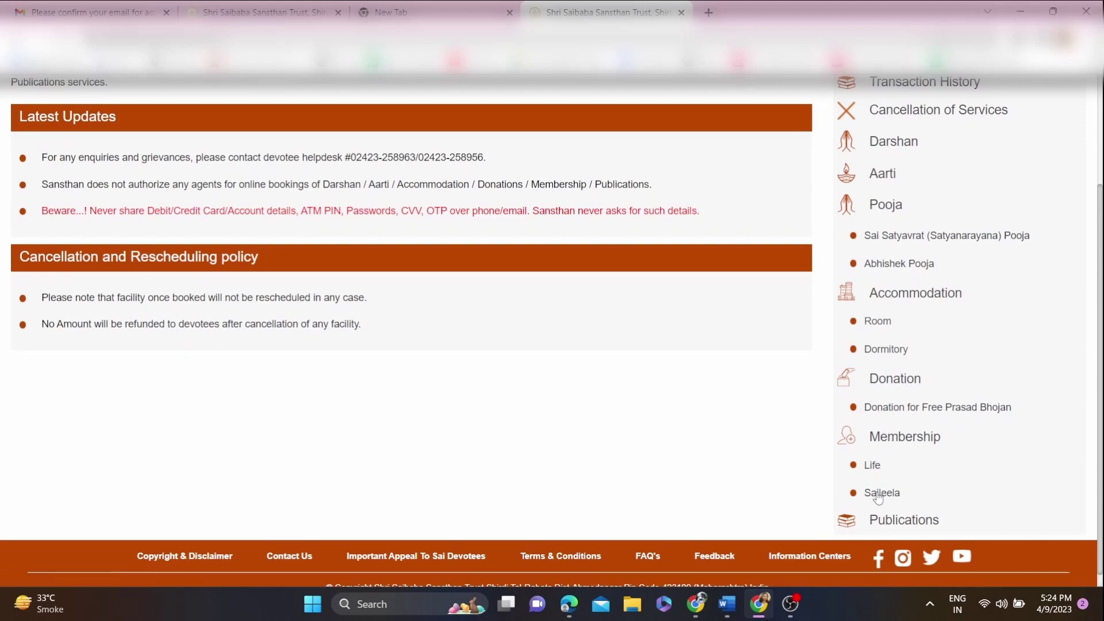
pyautogui.scroll(-1, 1005, 494)
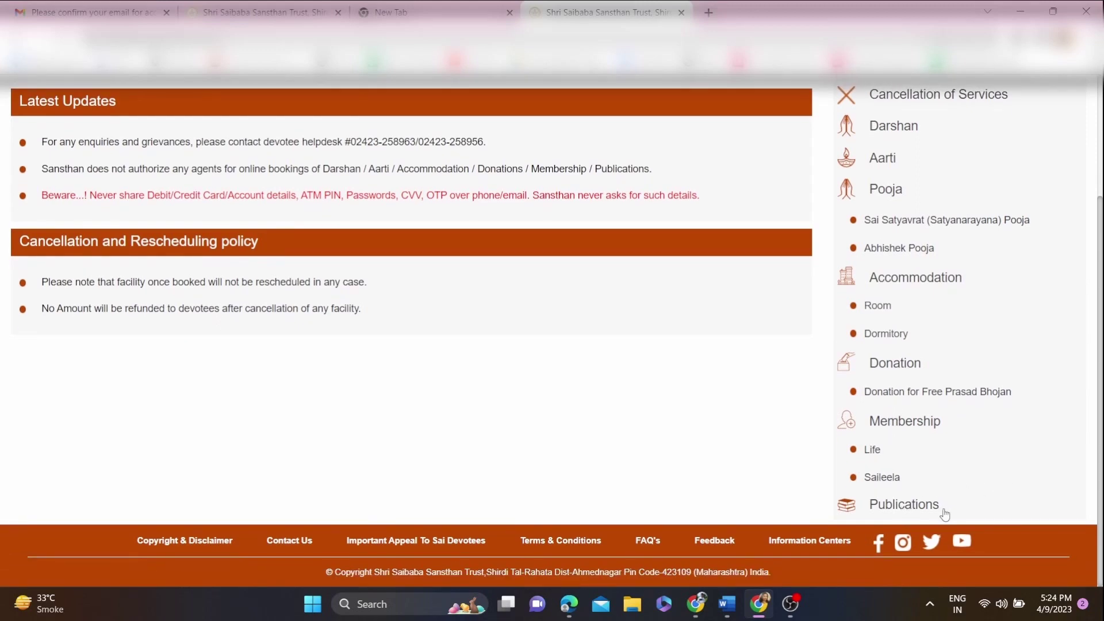
pyautogui.scroll(3, 723, 353)
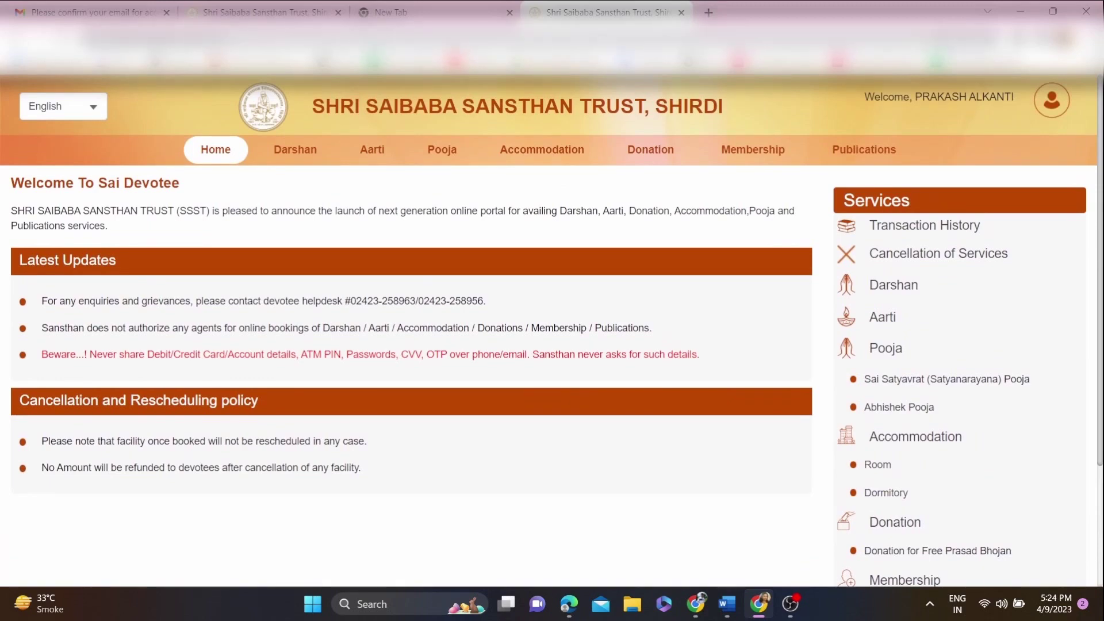
pyautogui.click(296, 151)
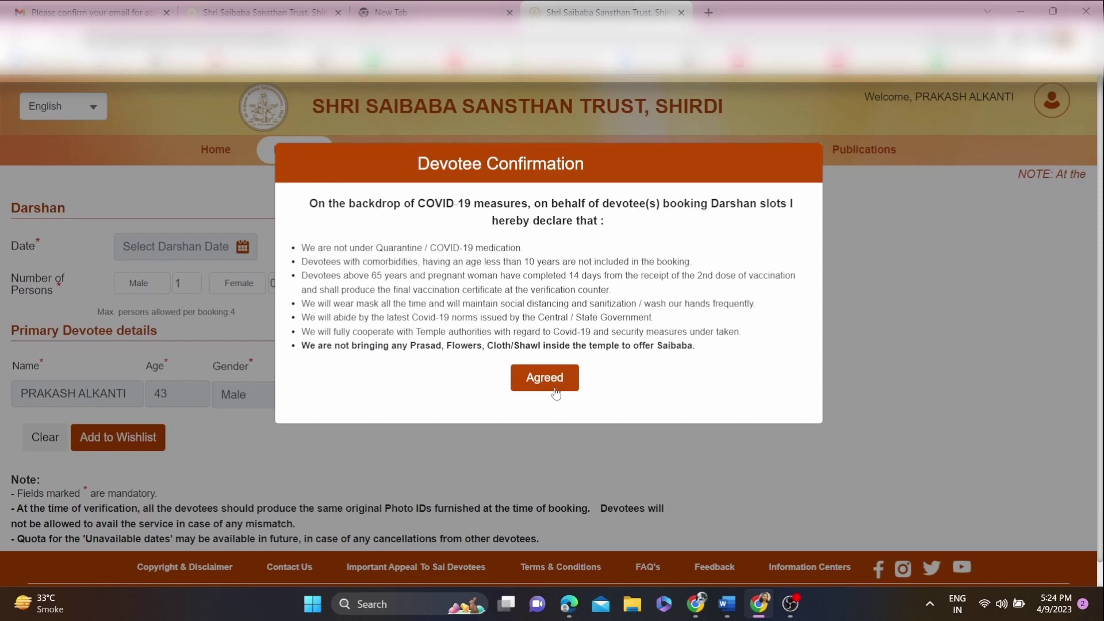
pyautogui.click(555, 394)
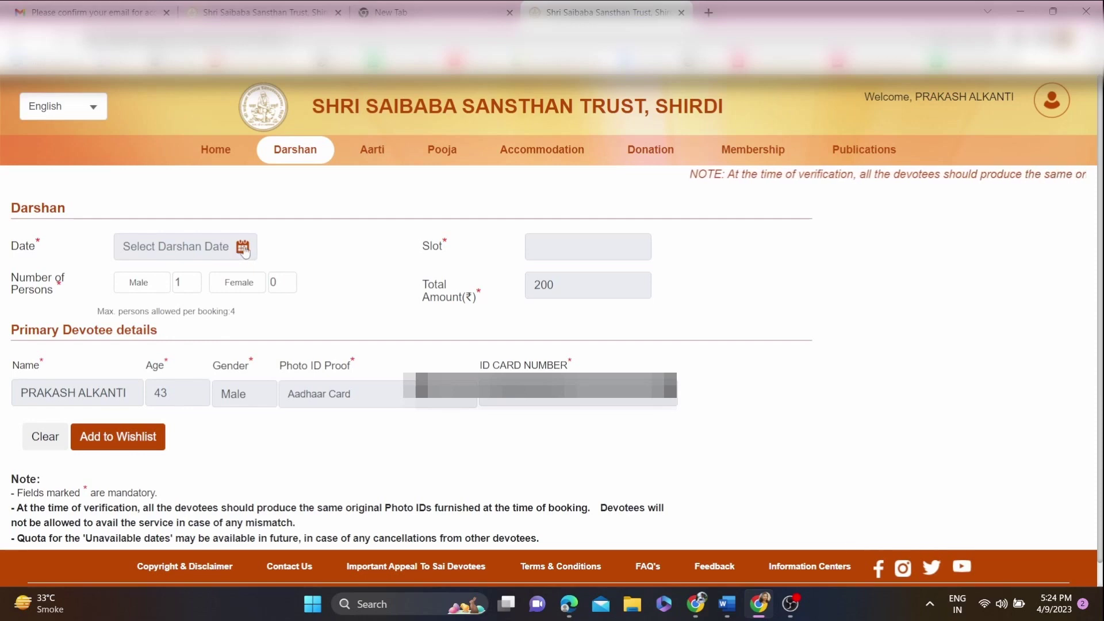
# Step: Set the Darshan date to 05-05-2023 and confirm the 13:00 time slot
pyautogui.click(245, 252)
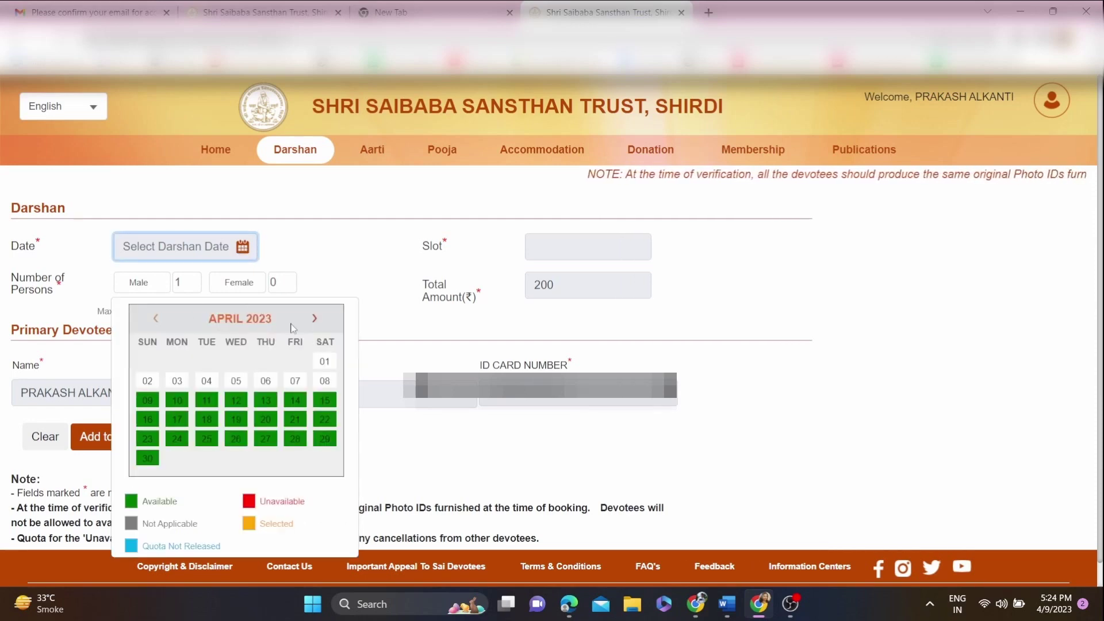
pyautogui.click(315, 318)
pyautogui.click(295, 363)
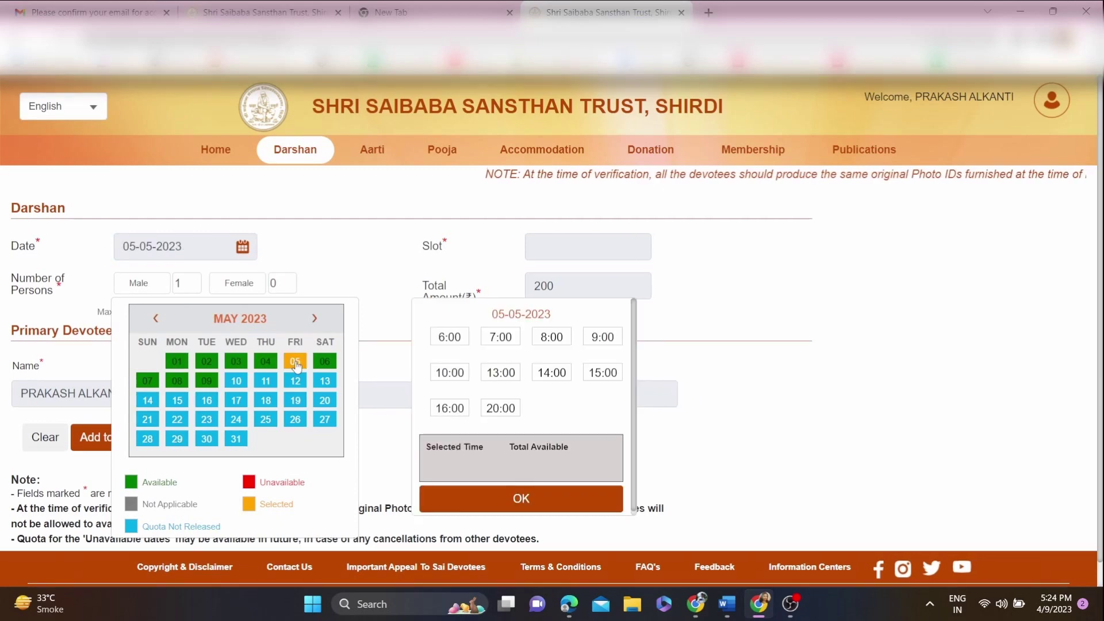
pyautogui.click(500, 374)
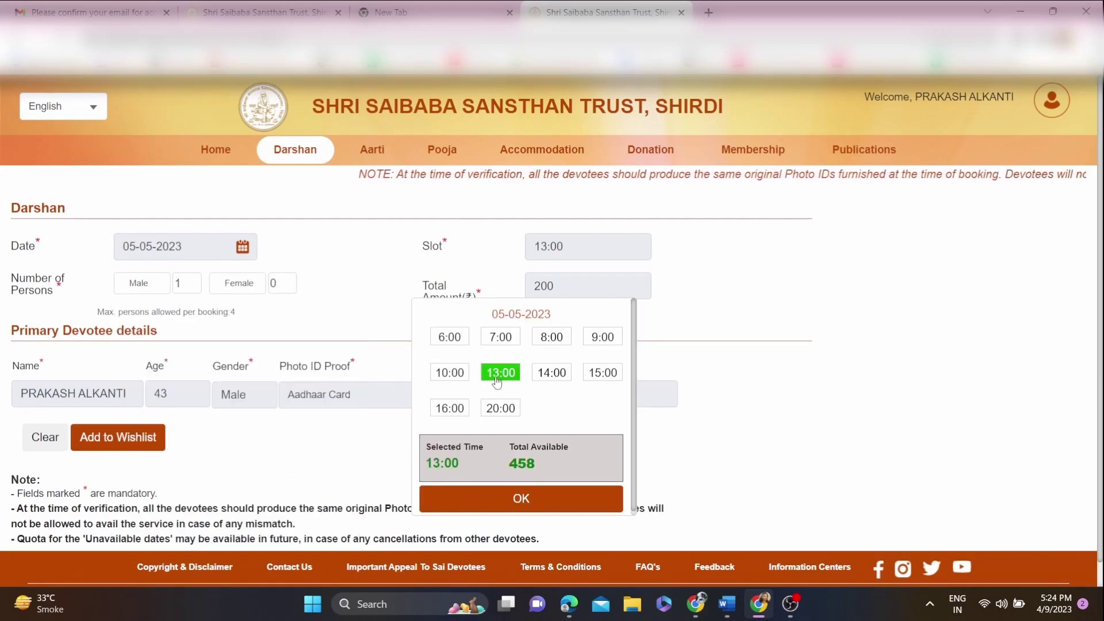
pyautogui.click(507, 499)
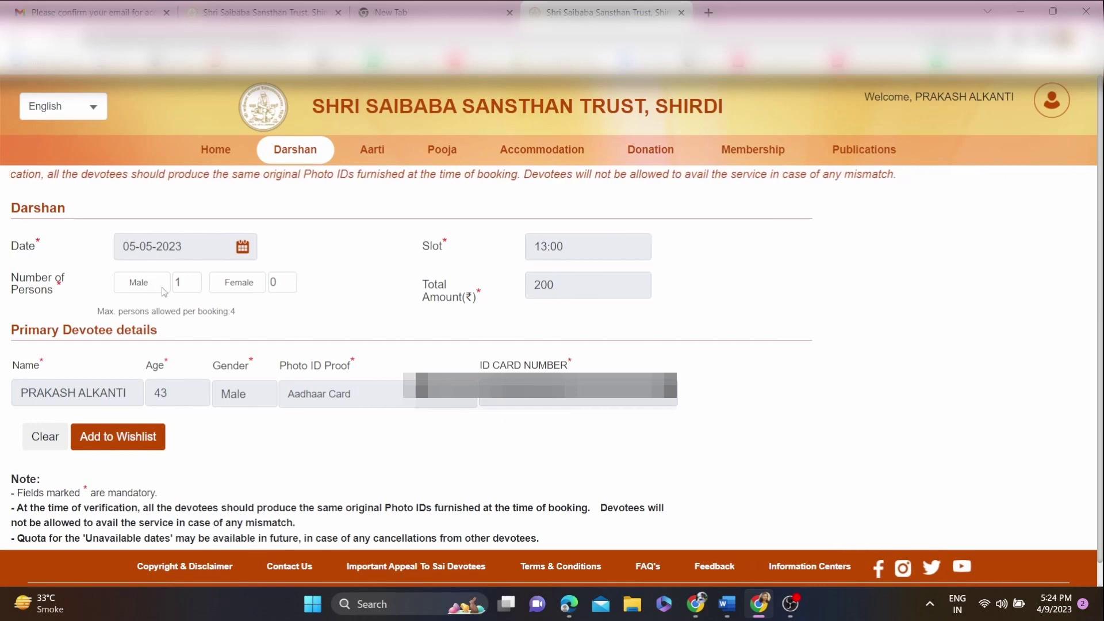
# Step: Raise the devotee counts to 2 male and 1 female
pyautogui.click(195, 279)
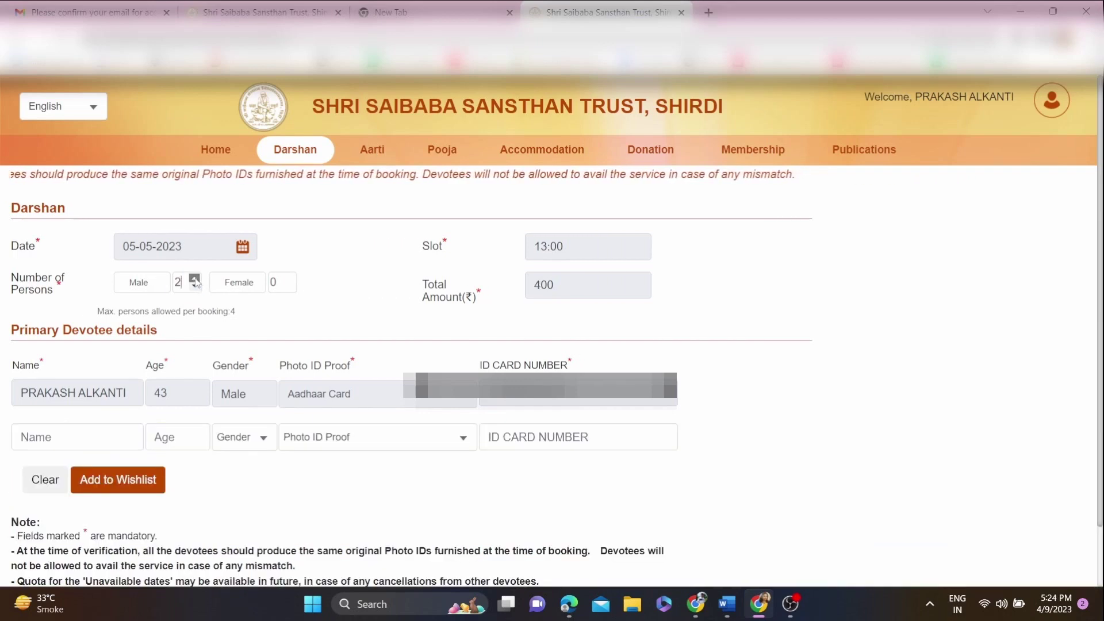
pyautogui.click(292, 284)
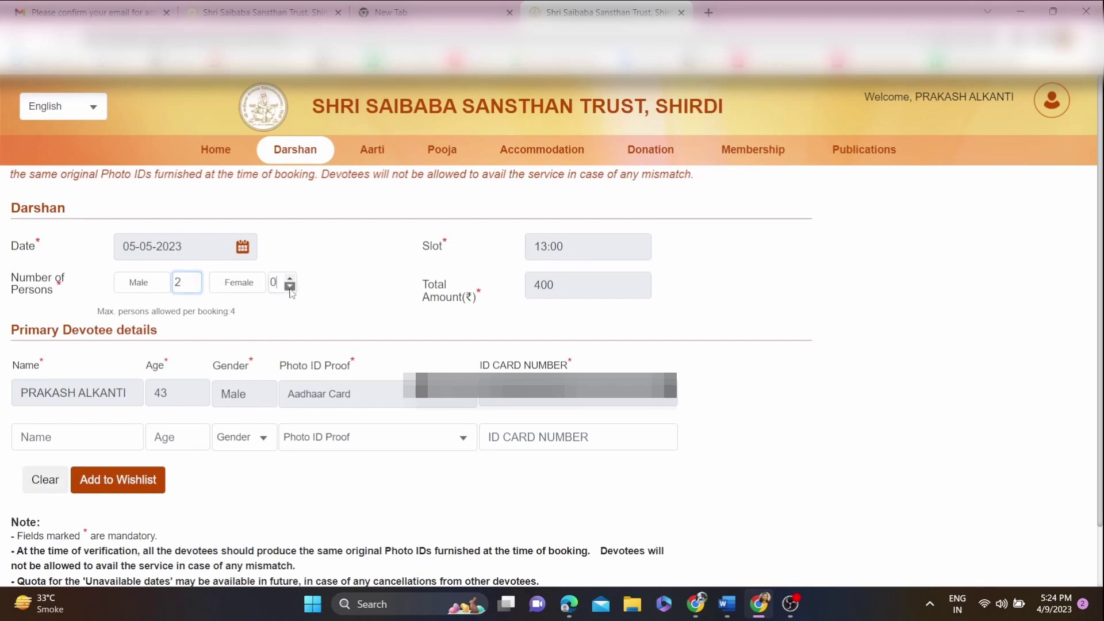
pyautogui.click(290, 279)
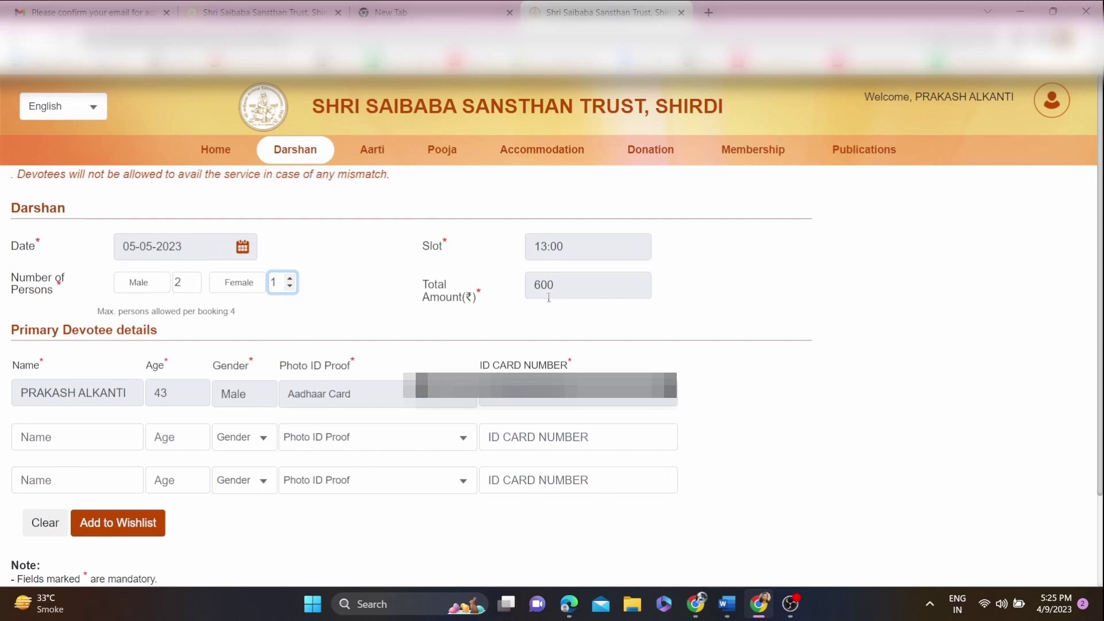
# Step: Enter the second devotee's full name, age 74, Male, and Aadhaar Card as photo ID
pyautogui.scroll(-1, 276, 373)
pyautogui.click(79, 365)
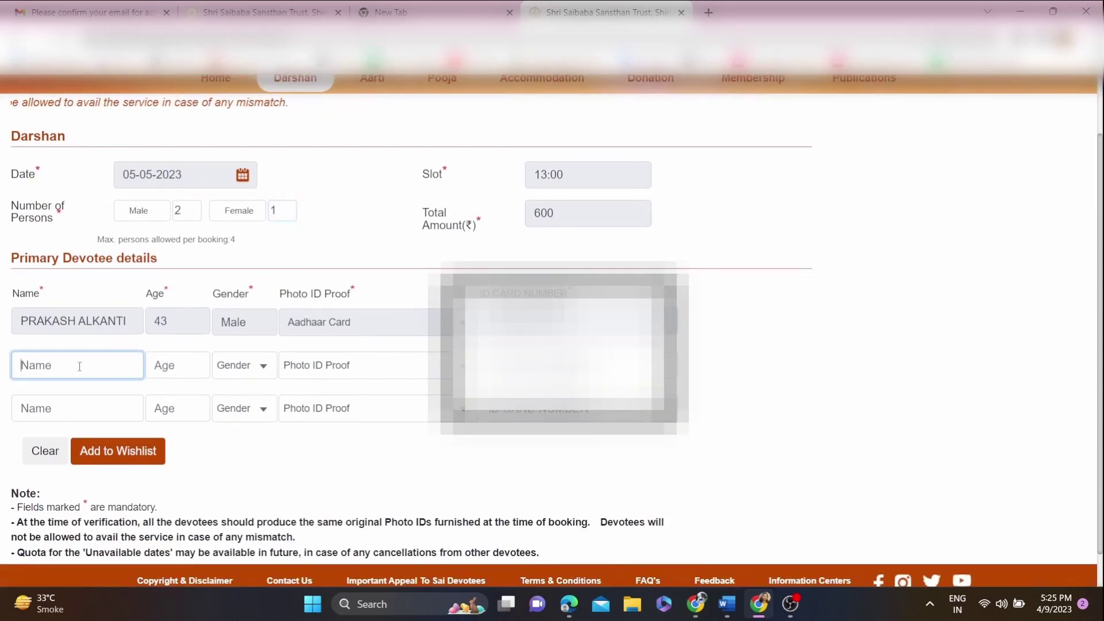
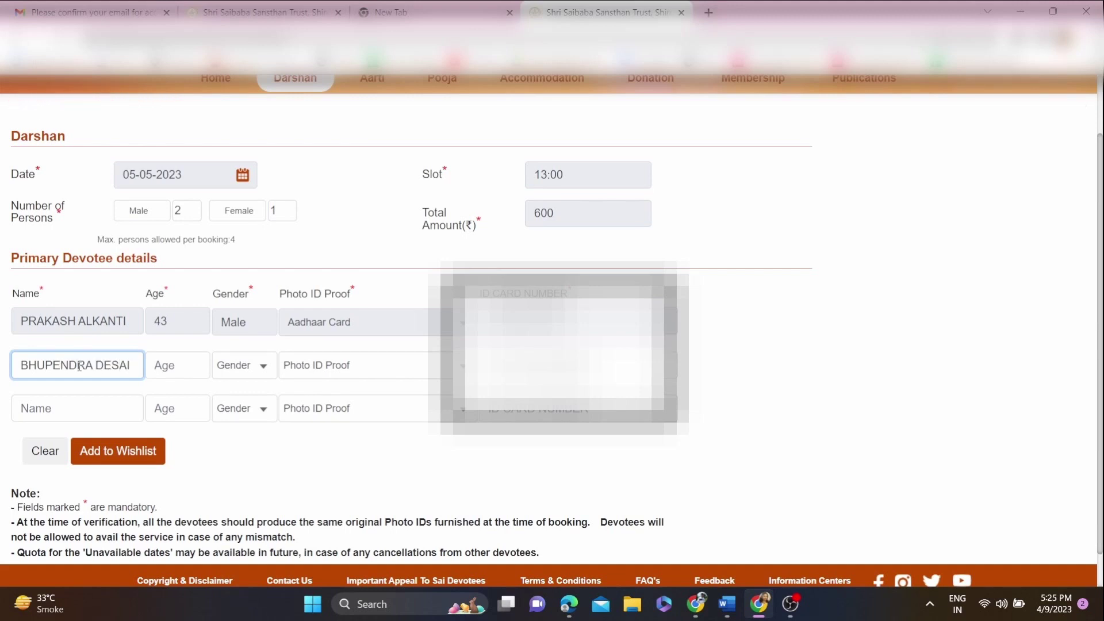
pyautogui.press('Tab')
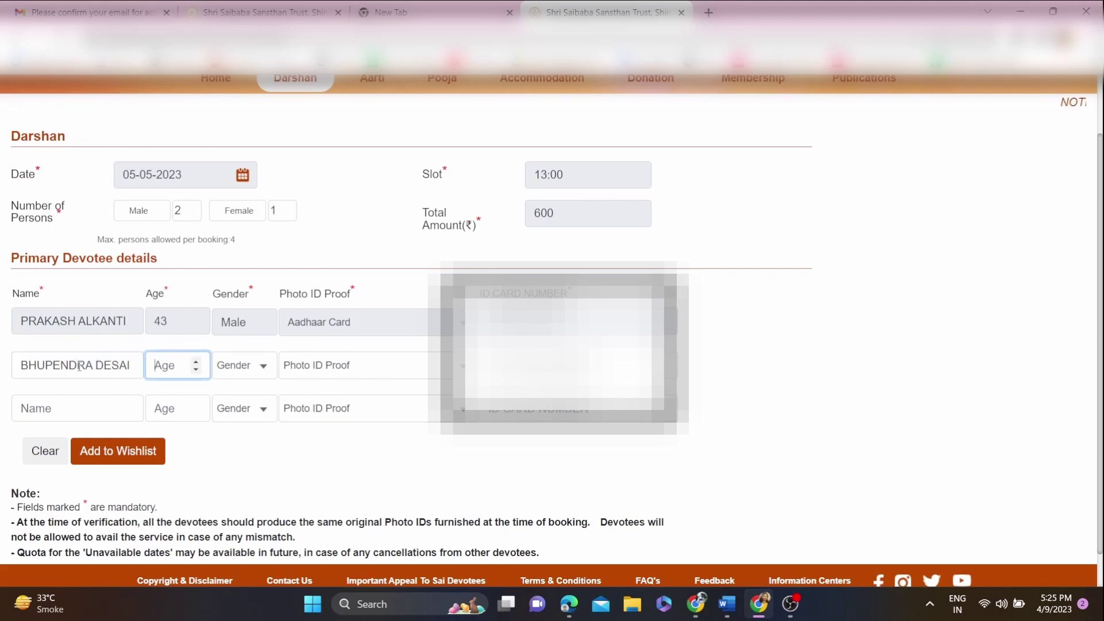
pyautogui.write('74')
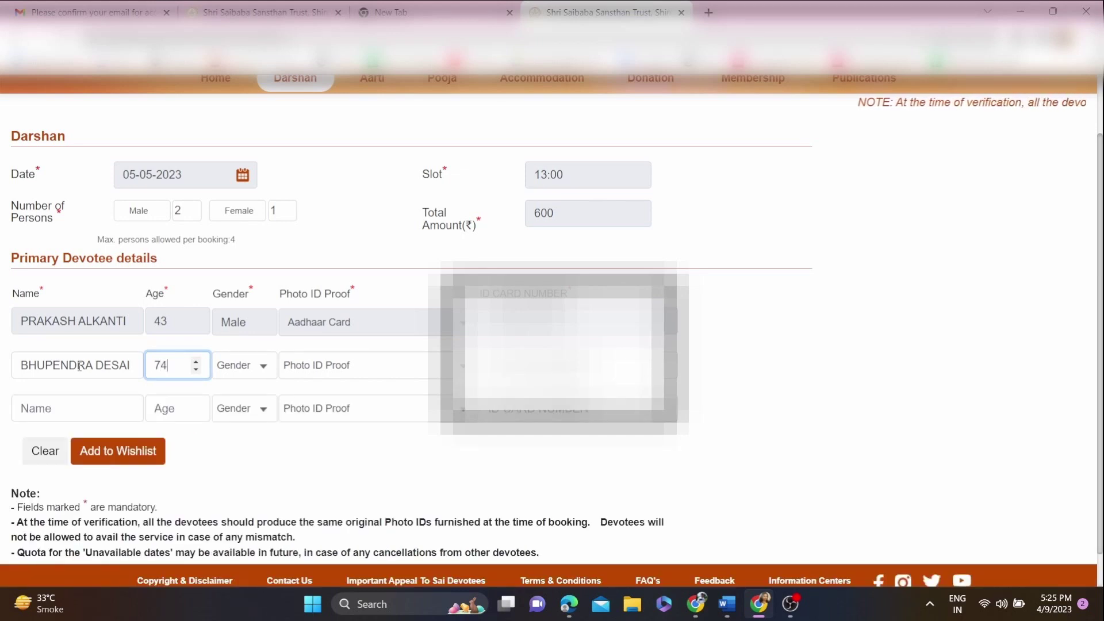
pyautogui.press('Tab')
pyautogui.press('m')
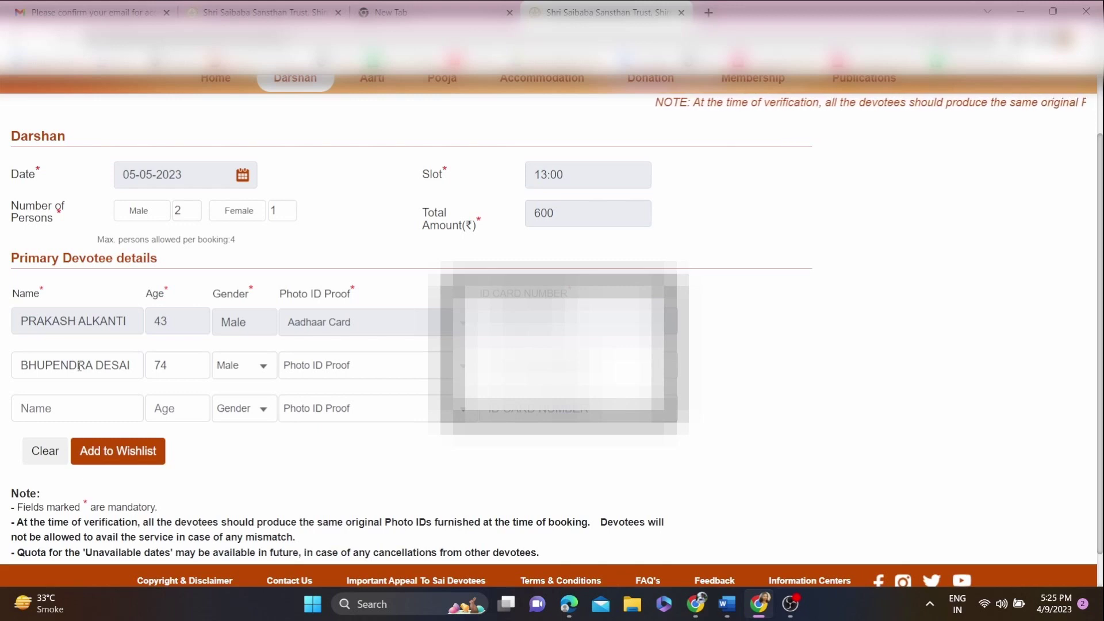
pyautogui.press('Tab')
pyautogui.press('a')
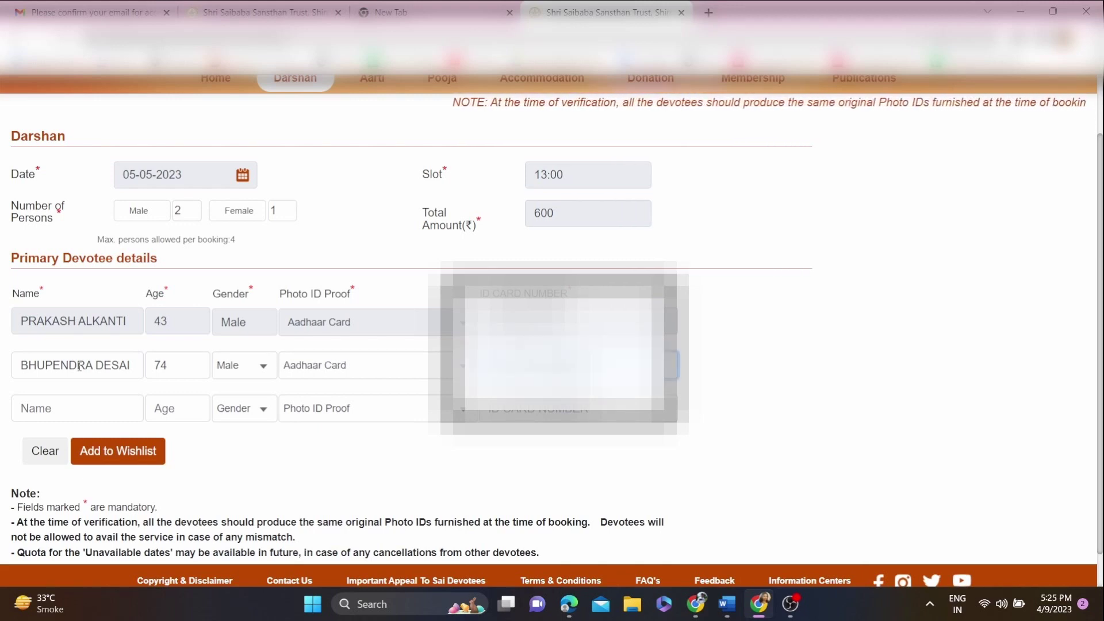
# Step: Fill the third devotee's name, age 68, Female, and Aadhaar Card as photo ID
pyautogui.click(87, 408)
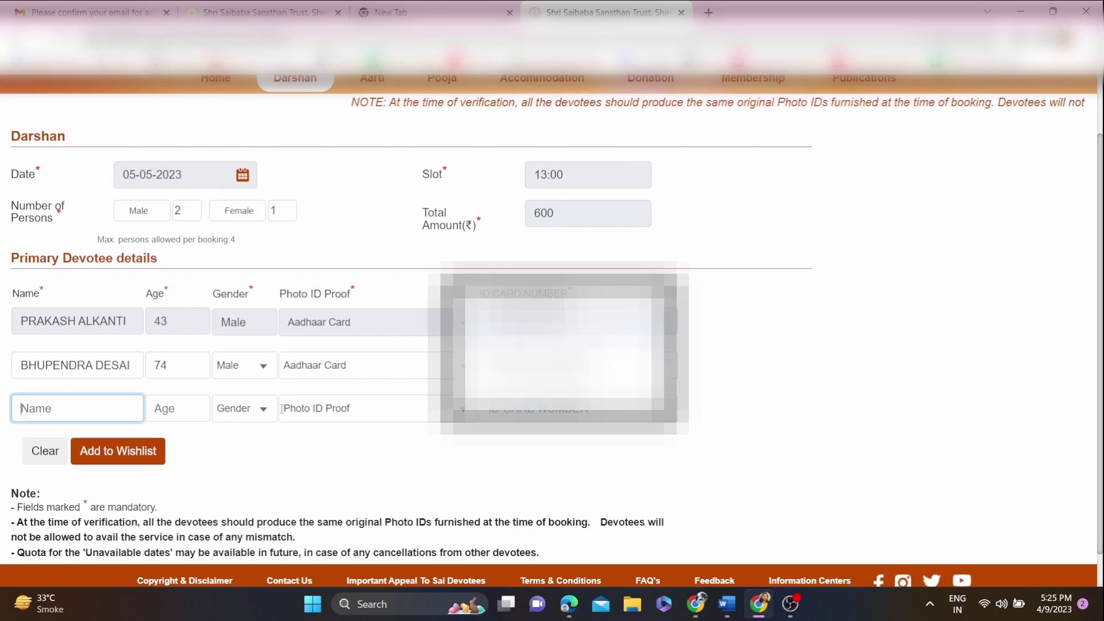
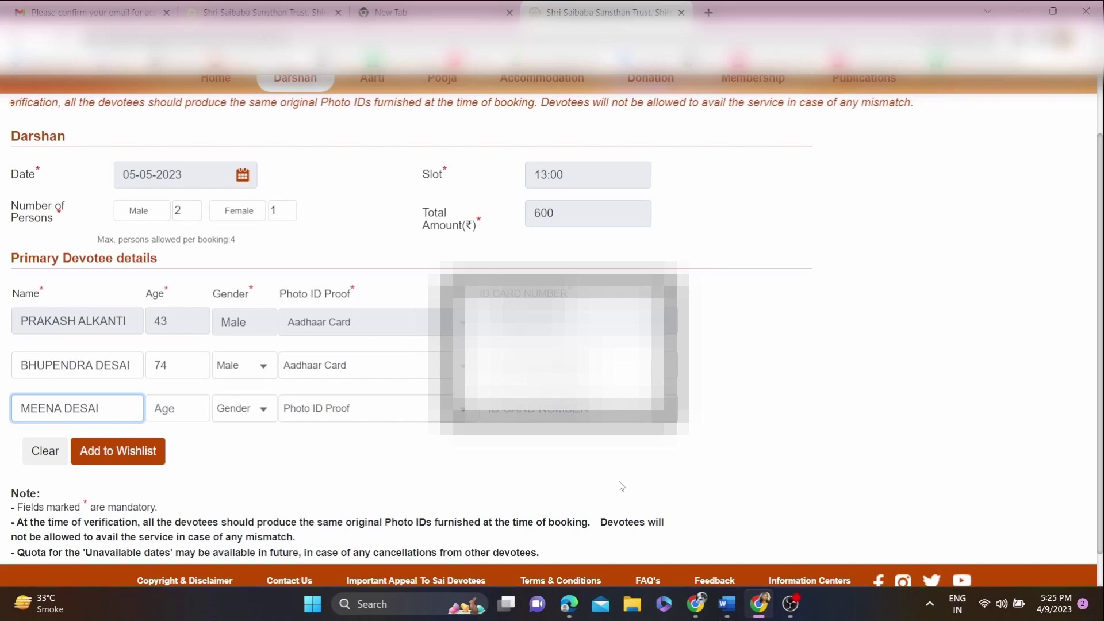
pyautogui.press('Tab')
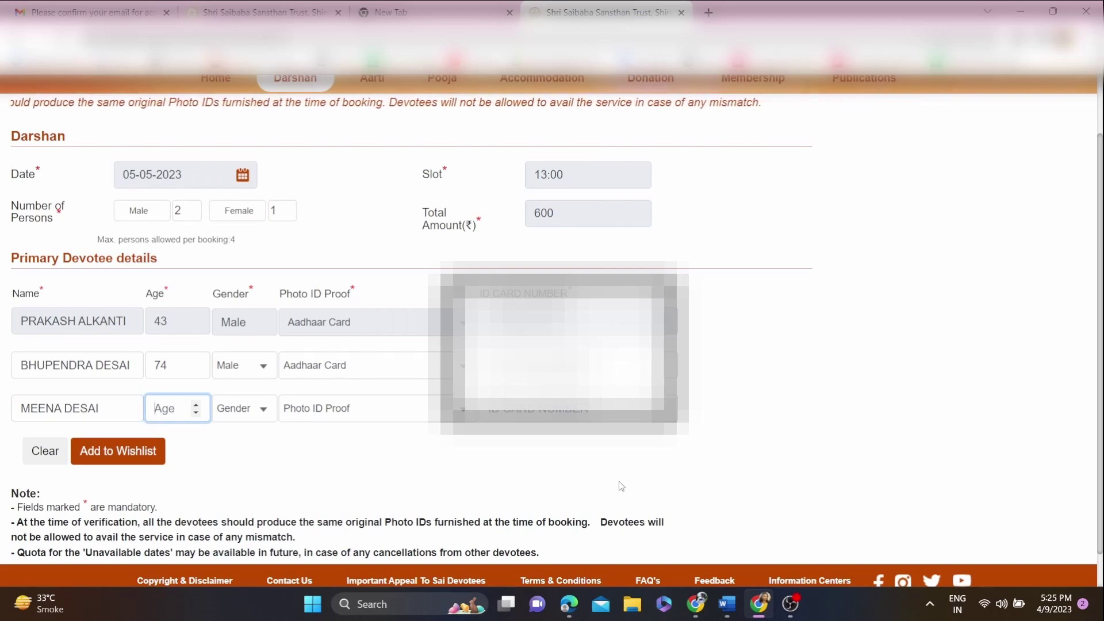
pyautogui.write('68')
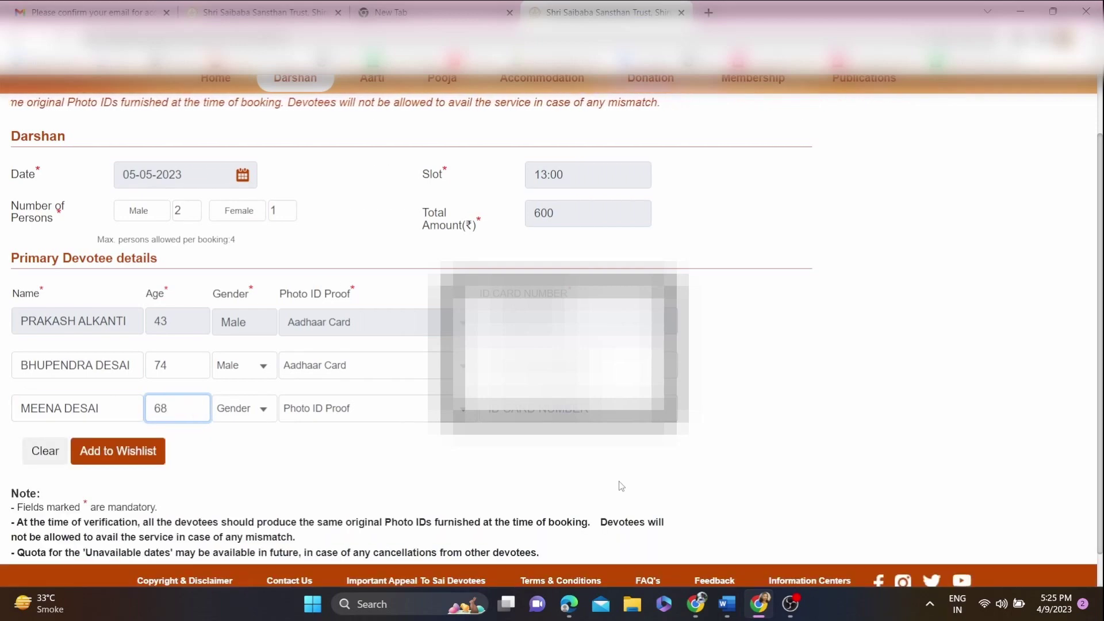
pyautogui.press('Tab')
pyautogui.press('f')
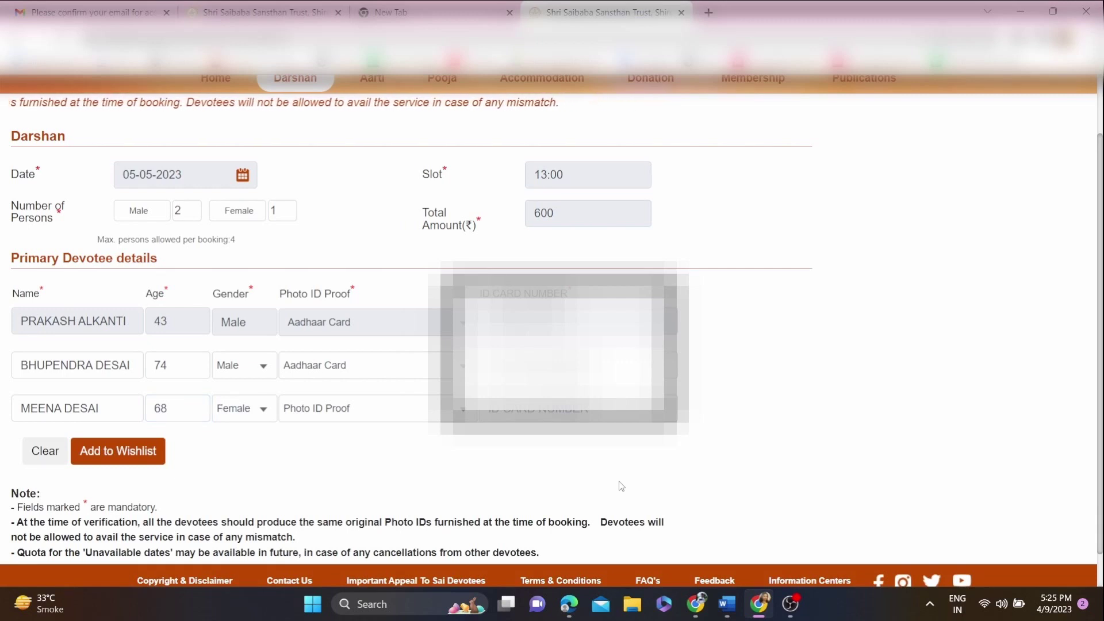
pyautogui.press('Tab')
pyautogui.press('a')
pyautogui.press('Tab')
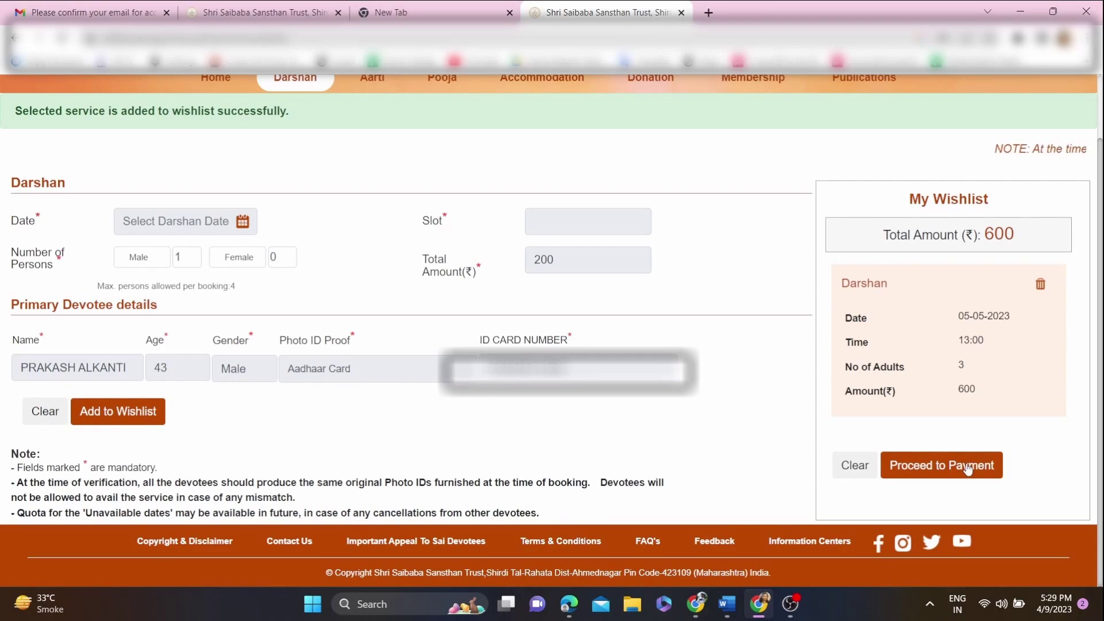
# Step: Proceed to payment for the wishlisted Darshan through the HDFC Bank Payment Gateway
pyautogui.click(968, 469)
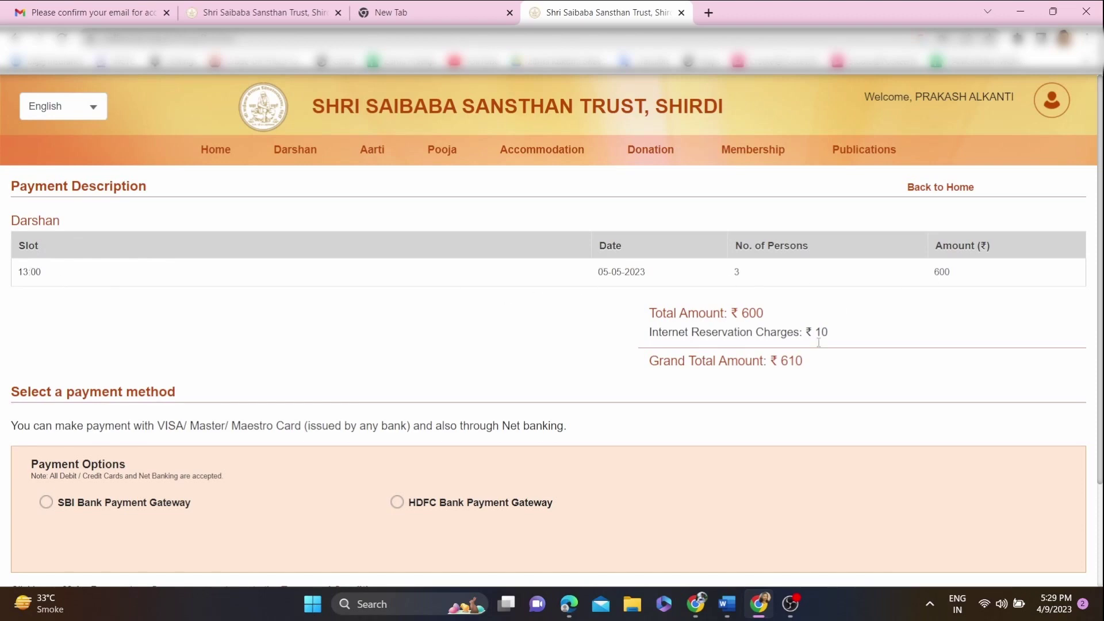
pyautogui.scroll(-2, 604, 391)
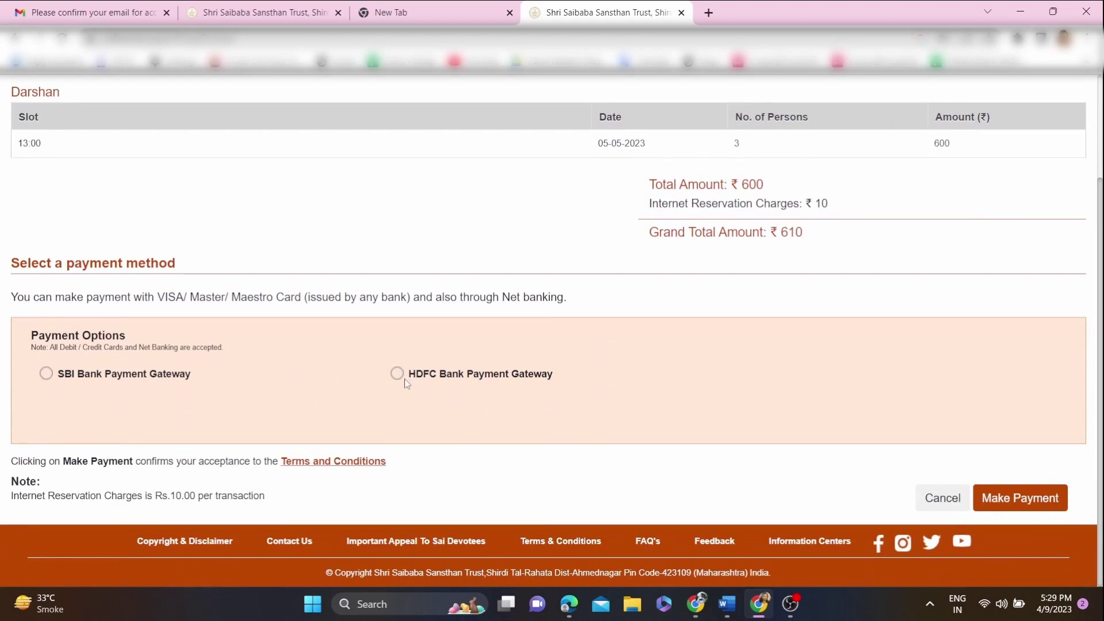
pyautogui.click(397, 375)
pyautogui.click(1044, 506)
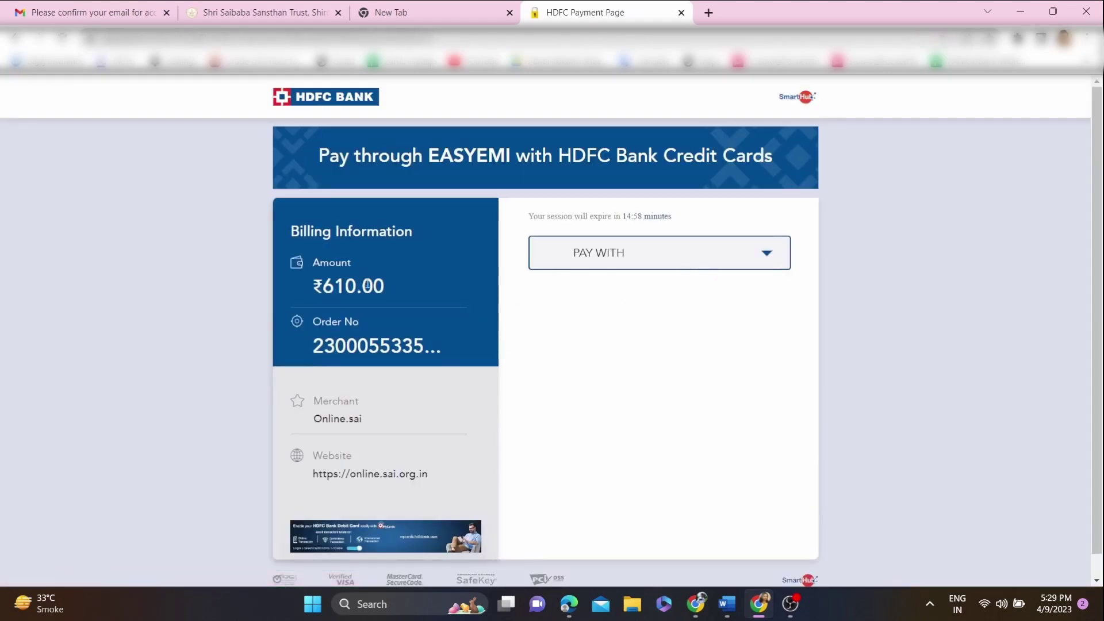
# Step: Pay the ₹610 bill with an HDFC Bank credit card, entering card details and OTP
pyautogui.click(731, 266)
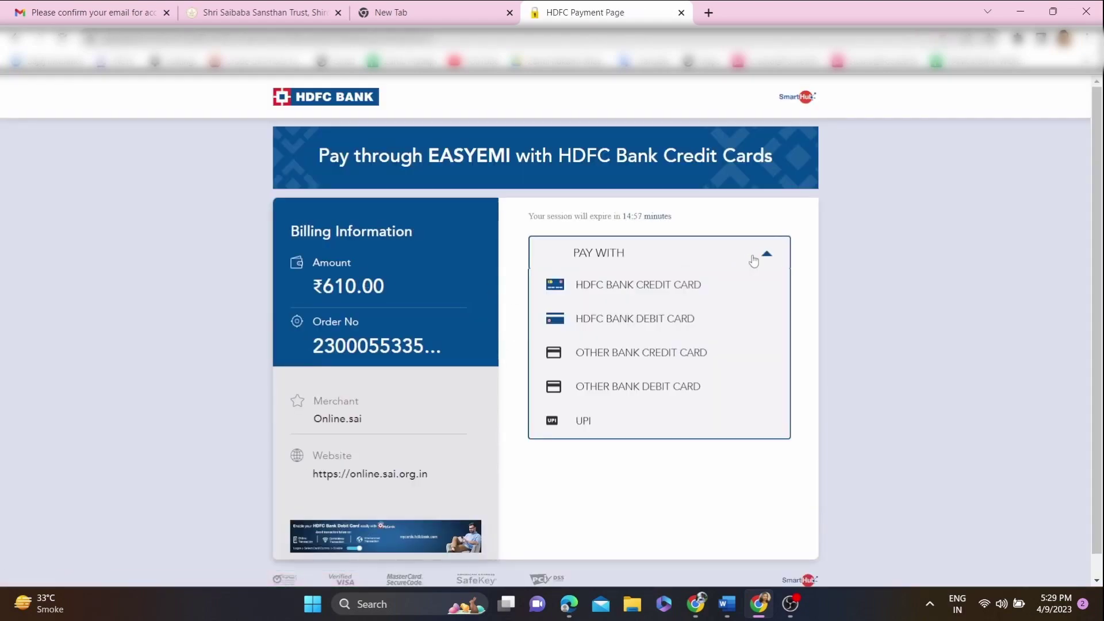
pyautogui.click(711, 287)
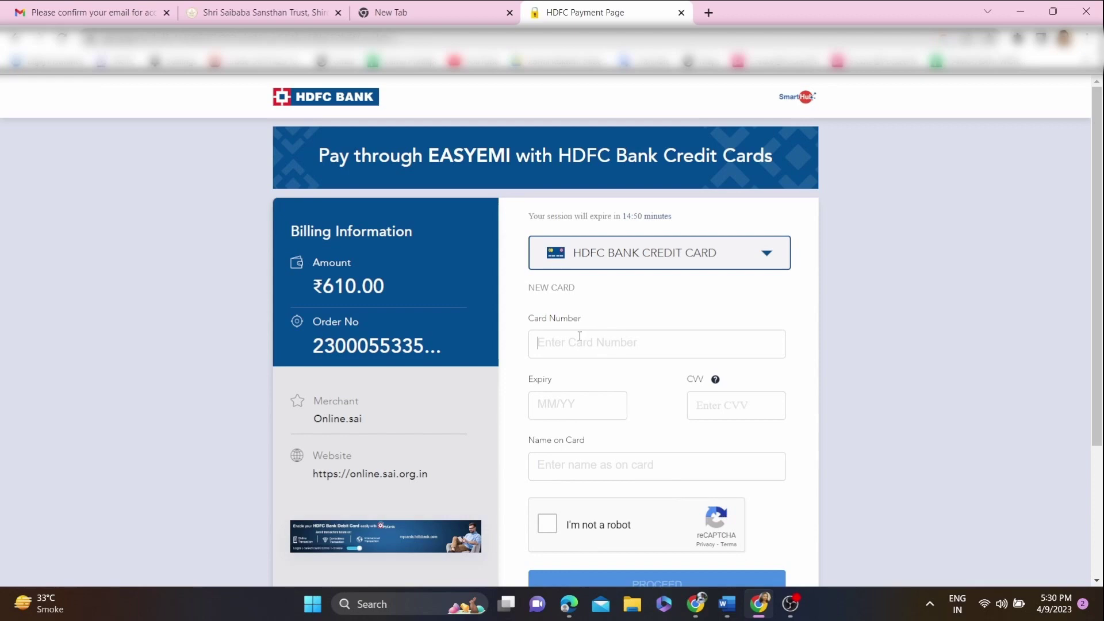
pyautogui.click(712, 335)
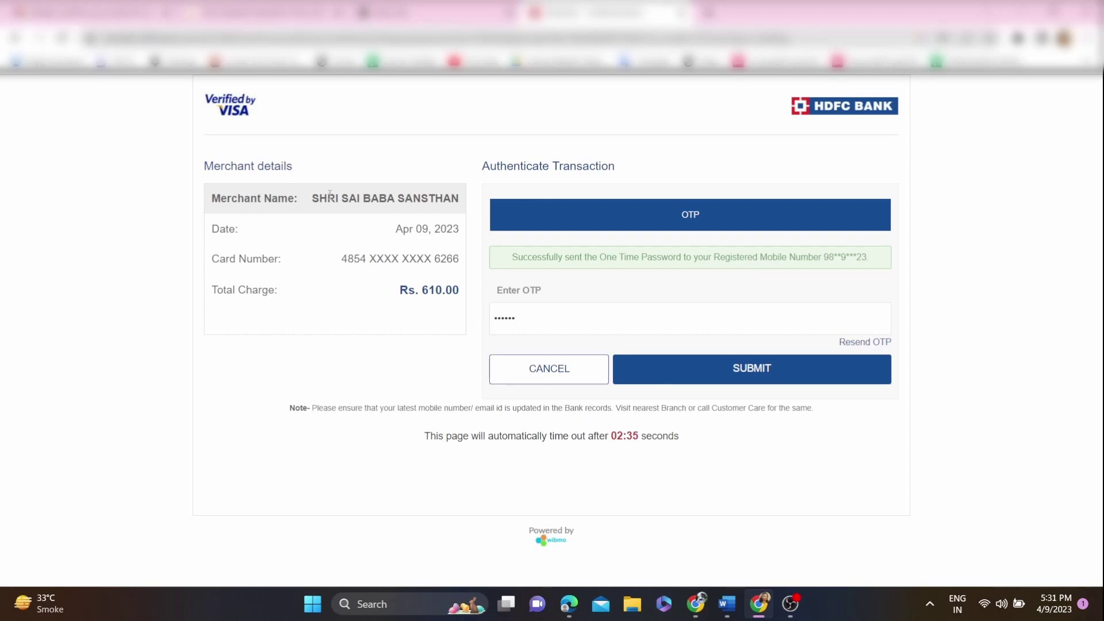
pyautogui.moveTo(313, 198); pyautogui.dragTo(458, 198)
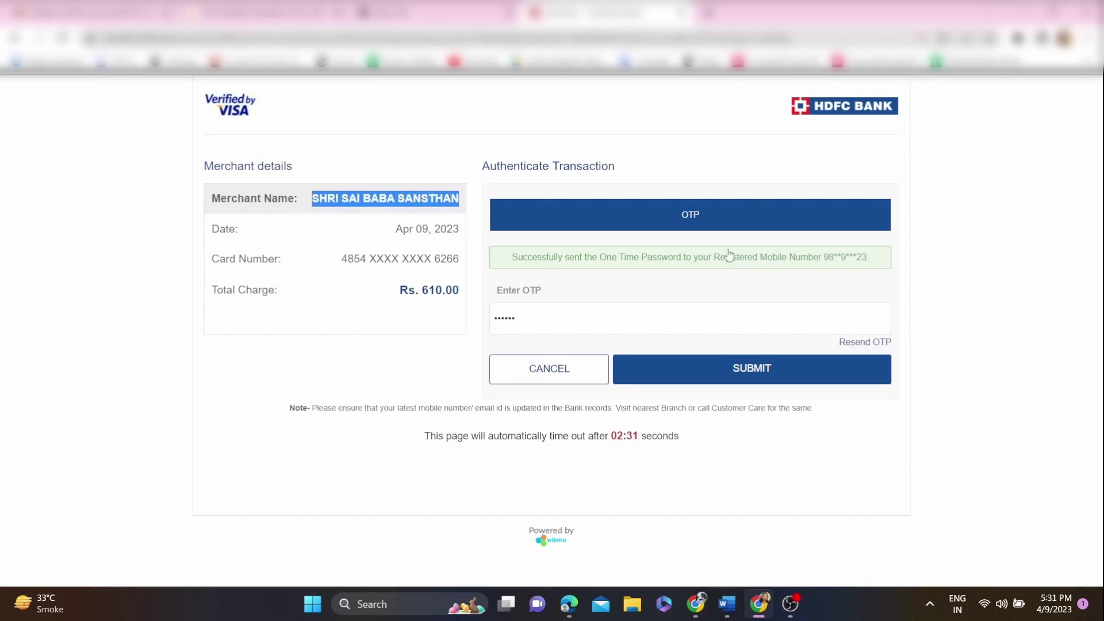
pyautogui.click(719, 377)
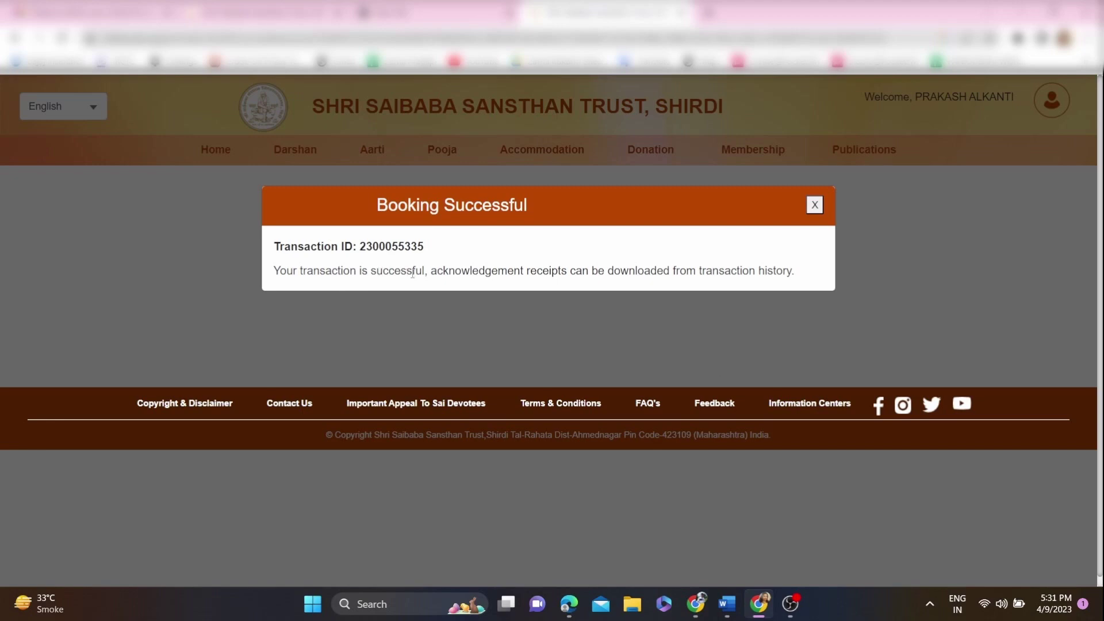
# Step: Close the Booking Successful dialog and check the 05-05-2023 Darshan row in Transaction History
pyautogui.click(814, 206)
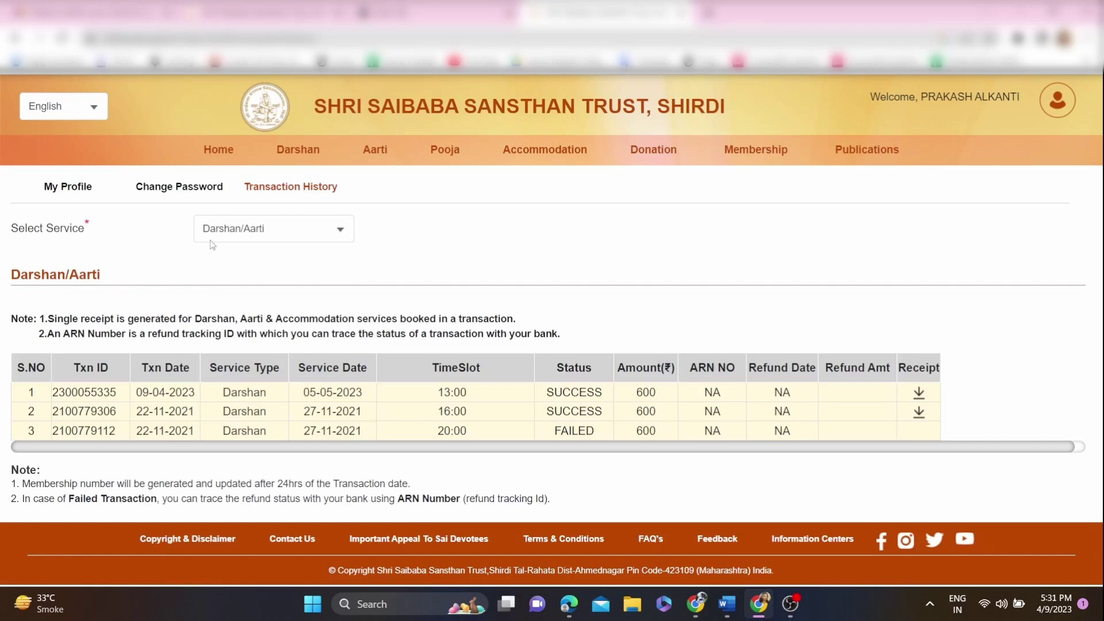
pyautogui.moveTo(101, 272); pyautogui.dragTo(11, 275)
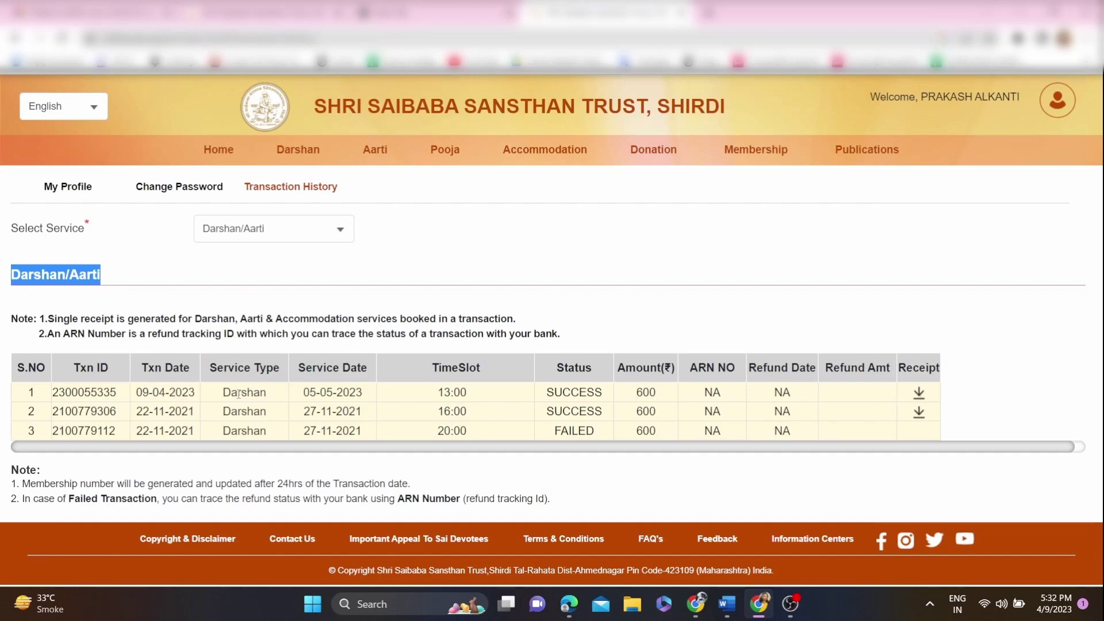
pyautogui.moveTo(299, 398); pyautogui.dragTo(371, 394)
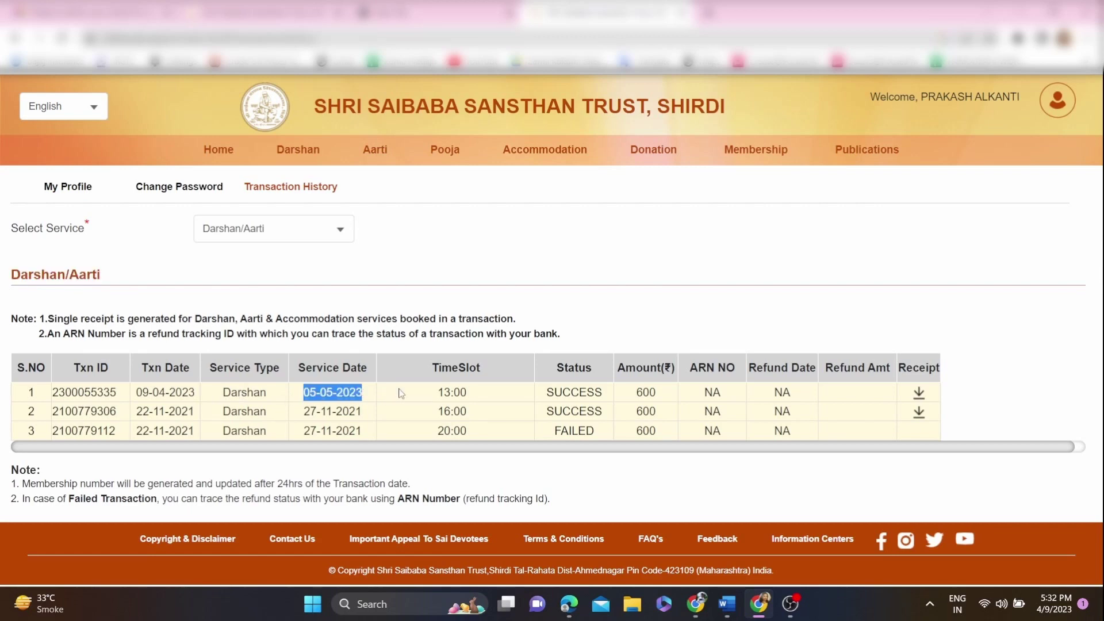
# Step: Open the row-1 Darshan receipt, dismiss Chrome's Memory Saver popup, and choose Print/Download
pyautogui.click(919, 393)
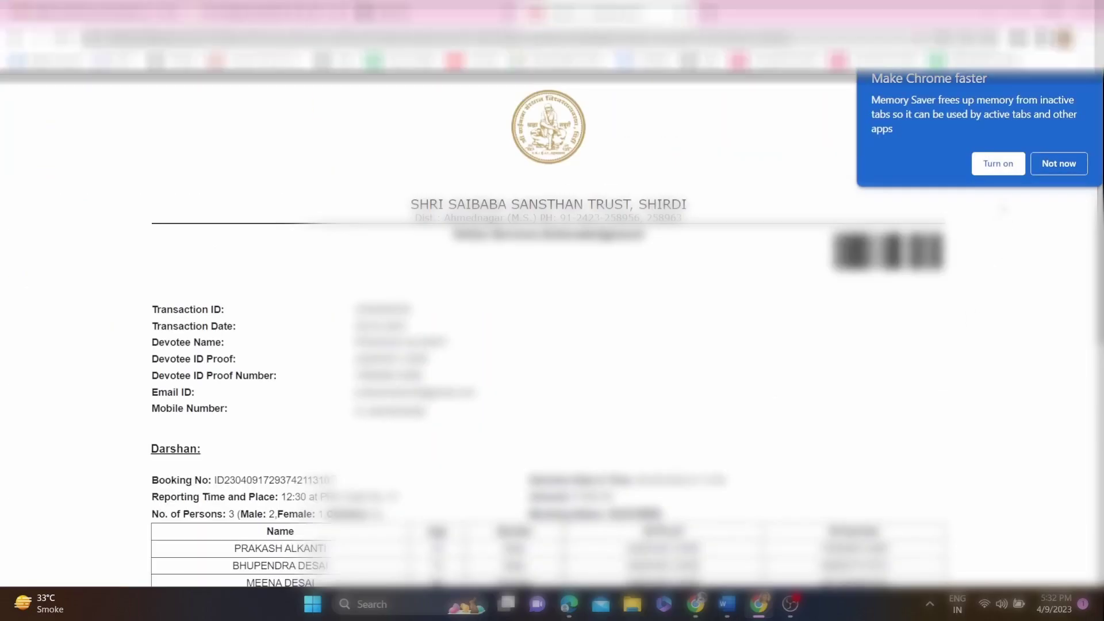
pyautogui.click(1061, 164)
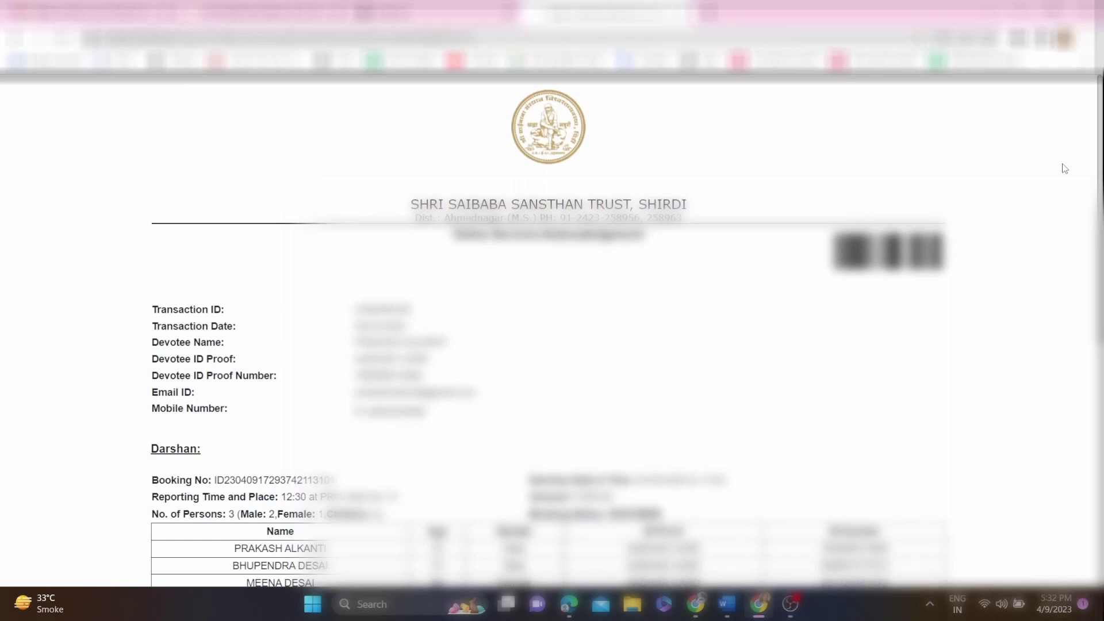
pyautogui.scroll(-1, 693, 272)
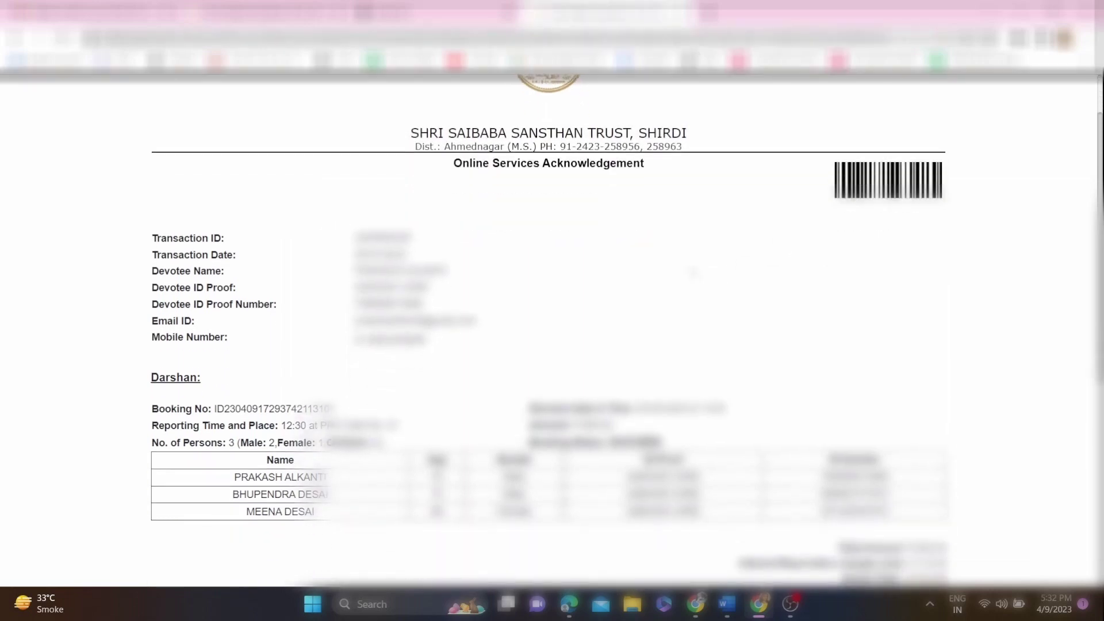
pyautogui.scroll(-1, 693, 272)
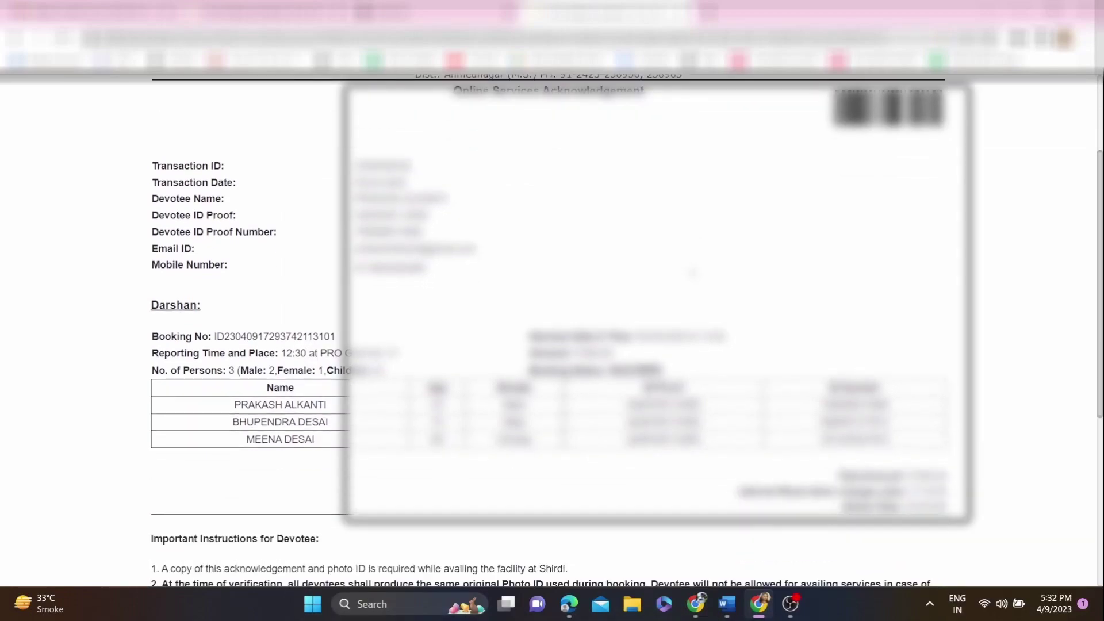
pyautogui.scroll(-1, 693, 272)
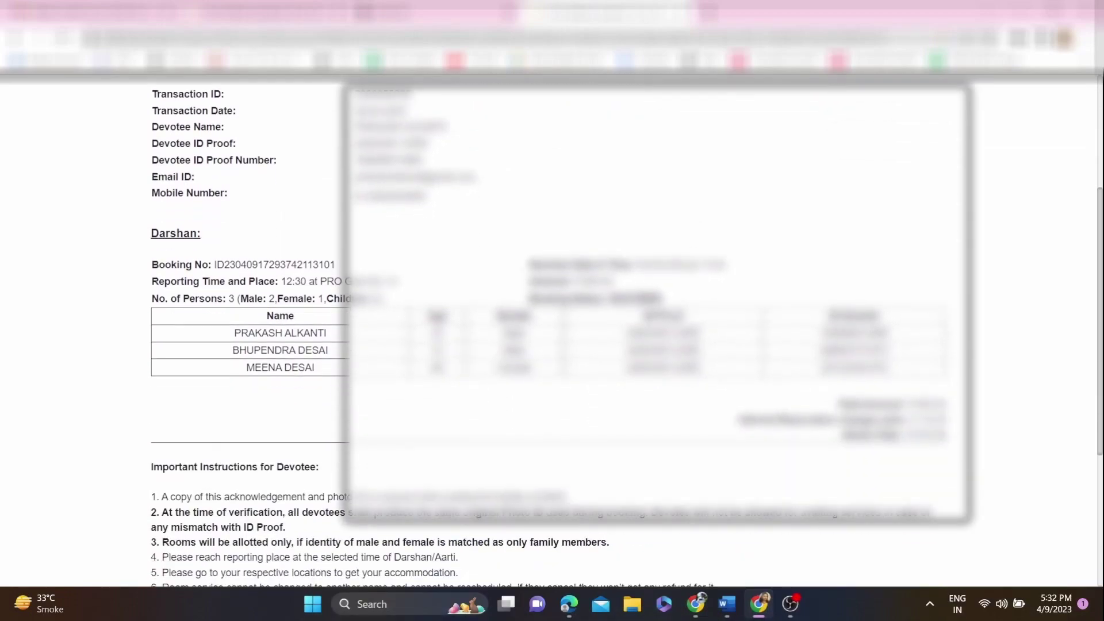
pyautogui.scroll(-1, 693, 272)
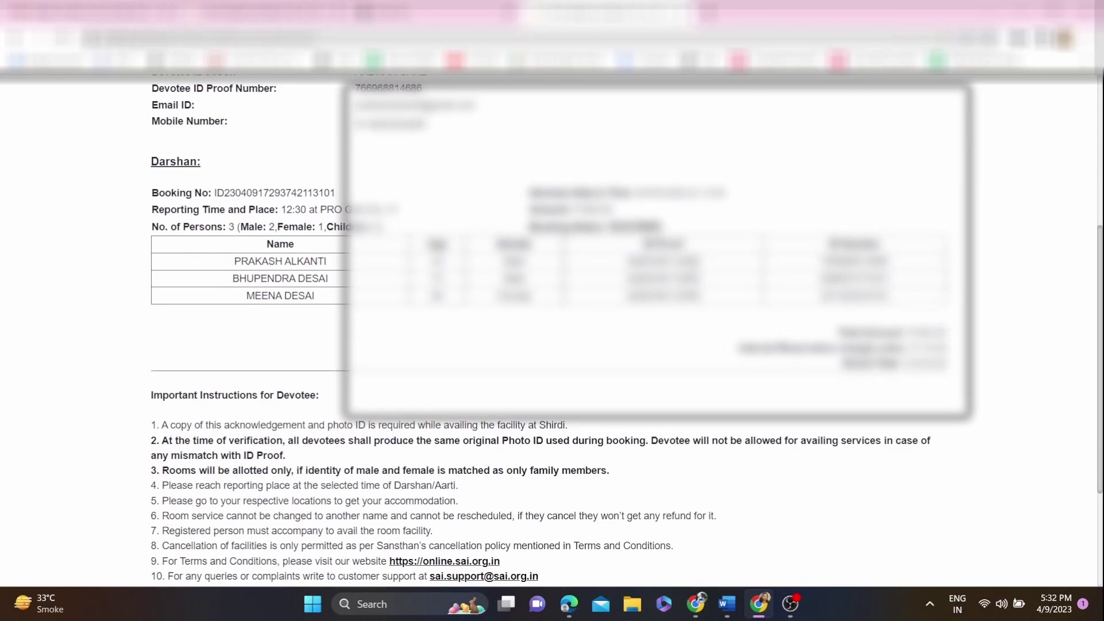
pyautogui.scroll(-1, 692, 272)
pyautogui.scroll(-2, 664, 483)
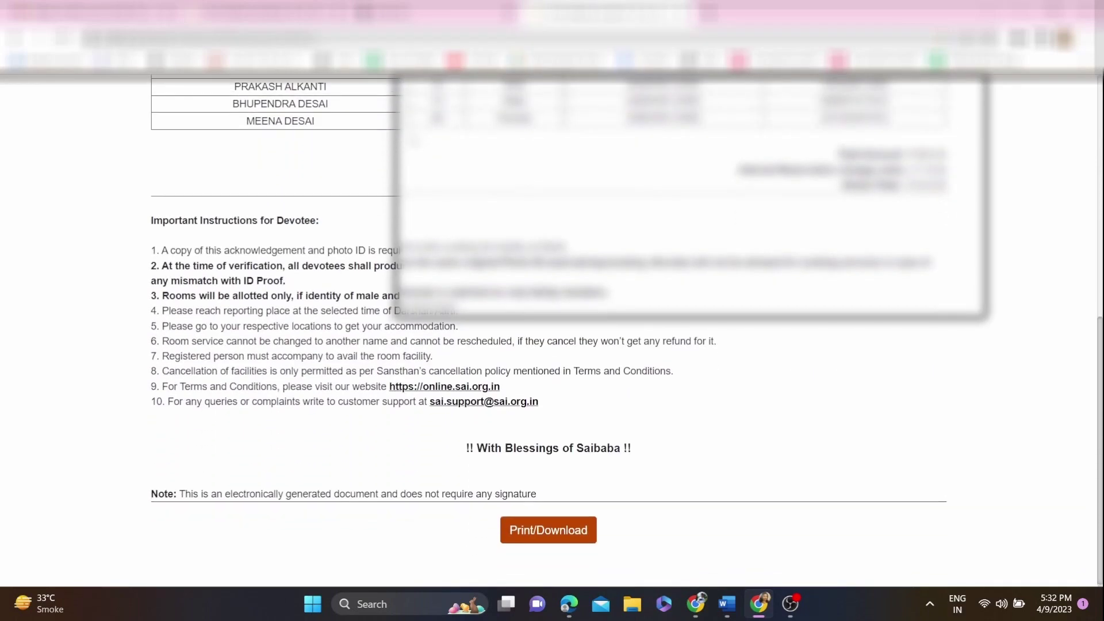
pyautogui.click(560, 529)
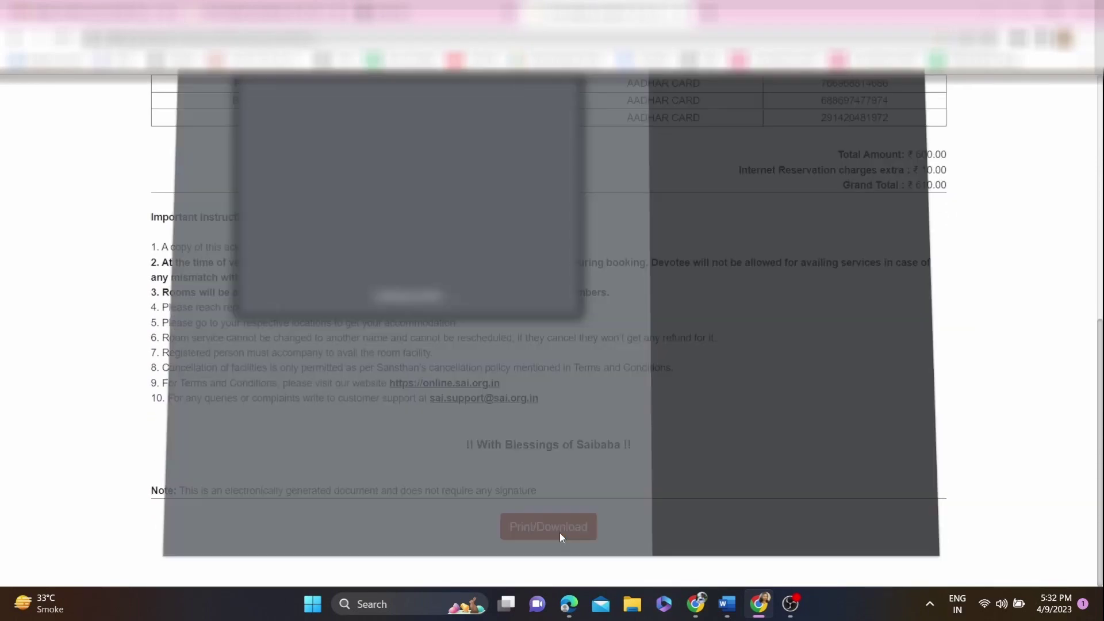